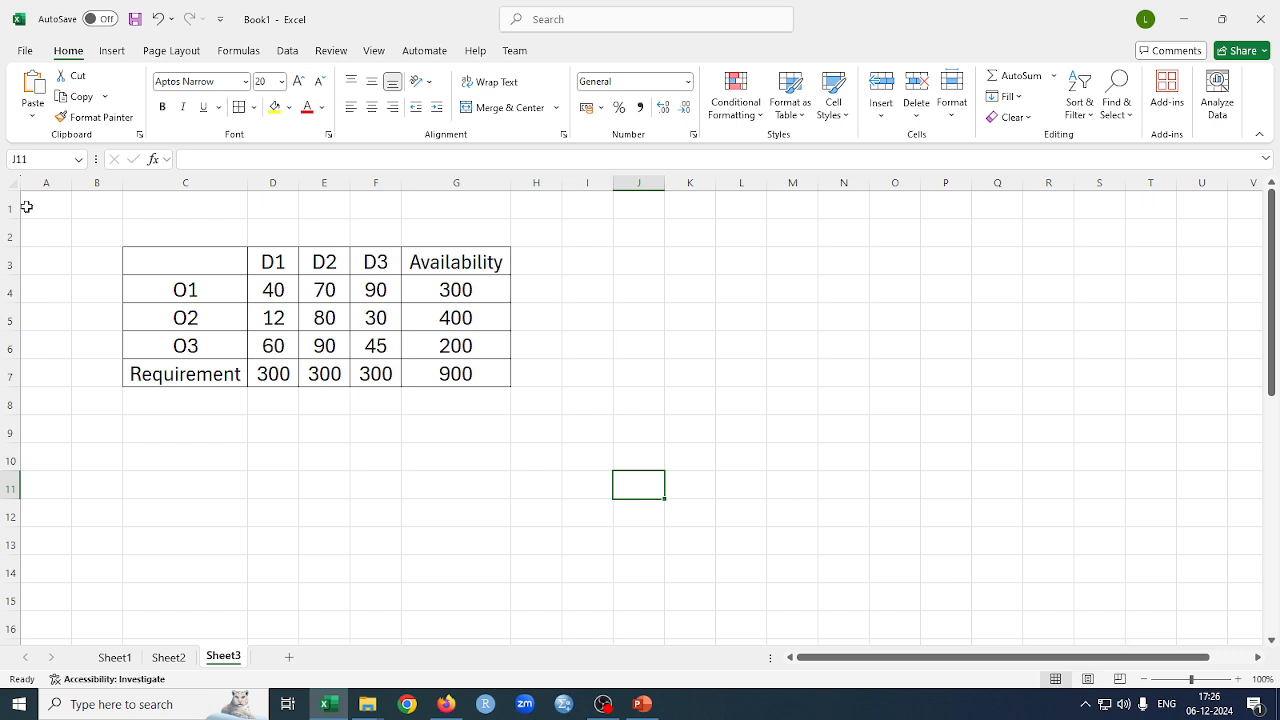
Delete the empty row 1 above the transportation cost table.
{"action": "left_click", "coordinate": [26, 206]}
{"action": "right_click", "coordinate": [26, 206]}
{"action": "left_click", "coordinate": [68, 390]}
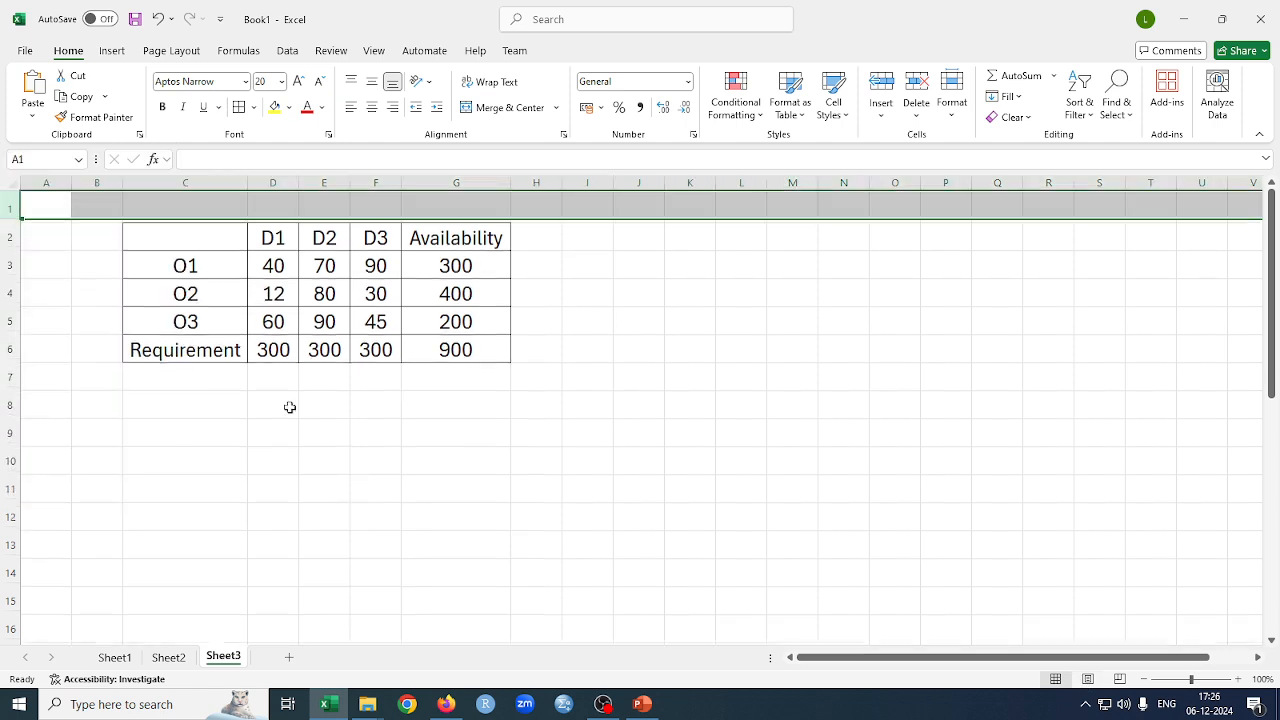
{"action": "left_click", "coordinate": [477, 418]}
Copy the whole cost table C2:G6 and paste the duplicate below it, starting at cell C9.
{"action": "left_click", "coordinate": [182, 239]}
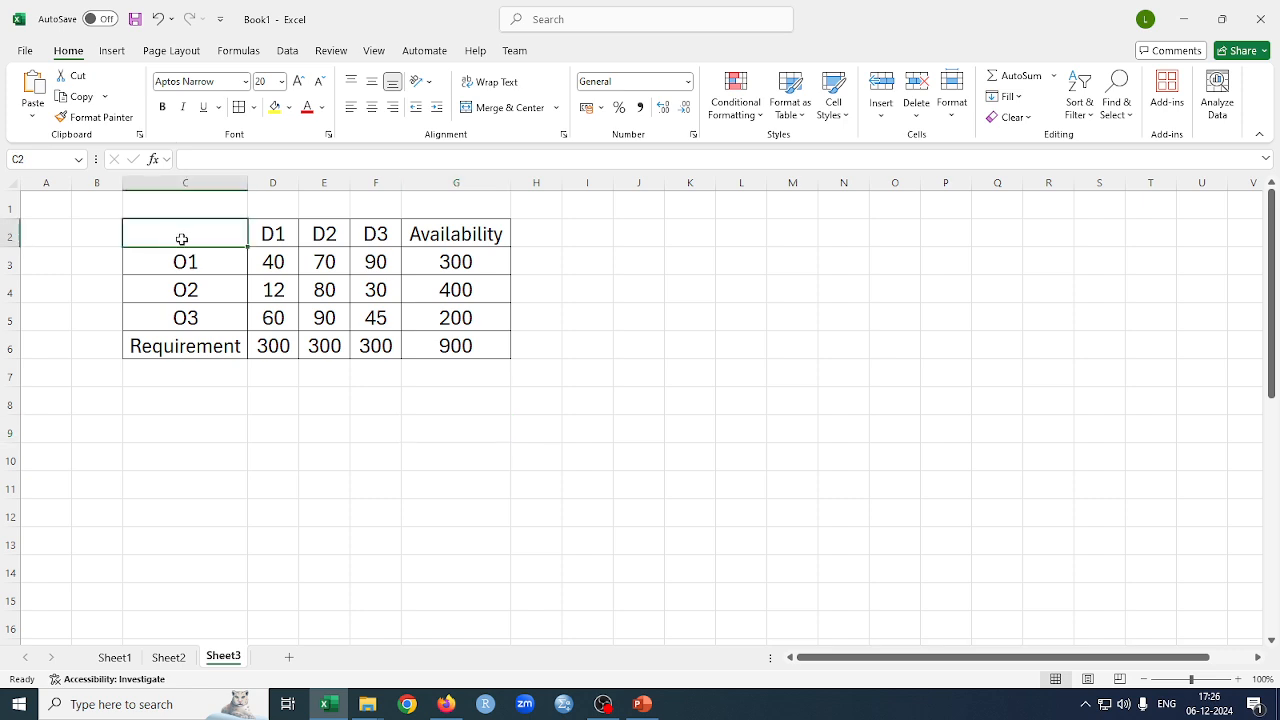
{"action": "left_click_drag", "start_coordinate": [182, 239], "coordinate": [486, 346]}
{"action": "right_click", "coordinate": [444, 342]}
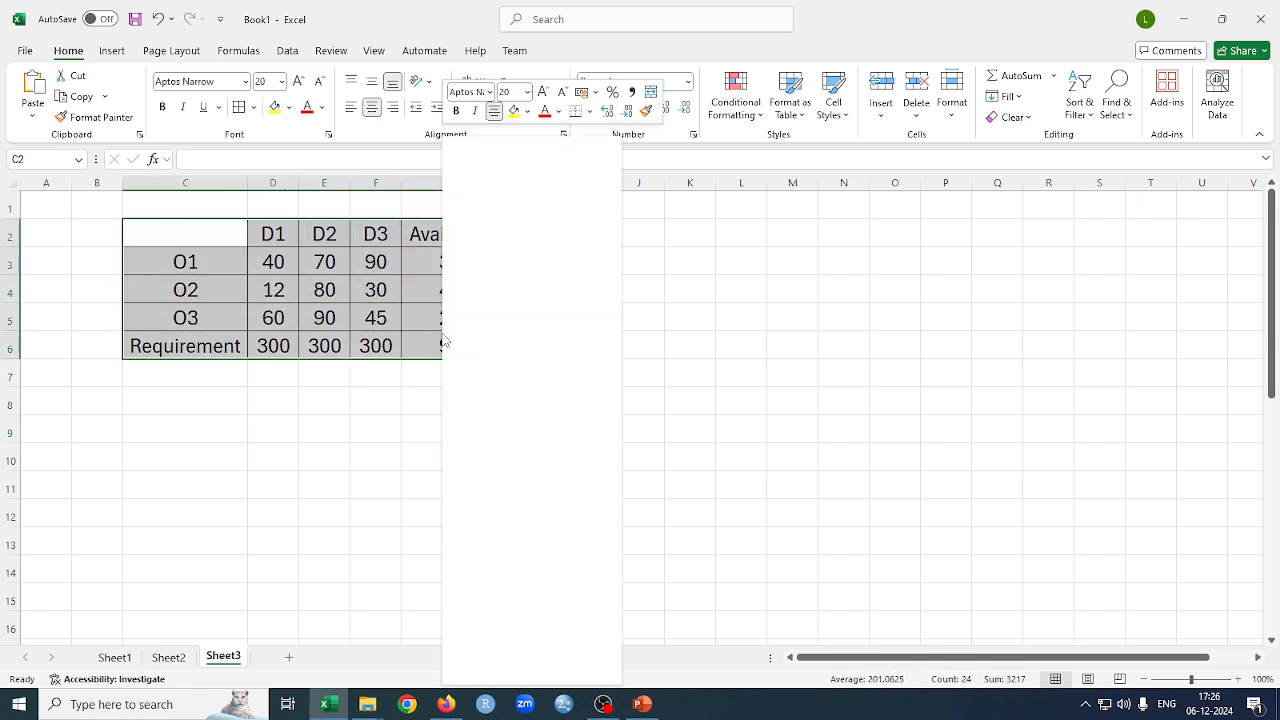
{"action": "left_click", "coordinate": [470, 197]}
{"action": "left_click", "coordinate": [177, 430]}
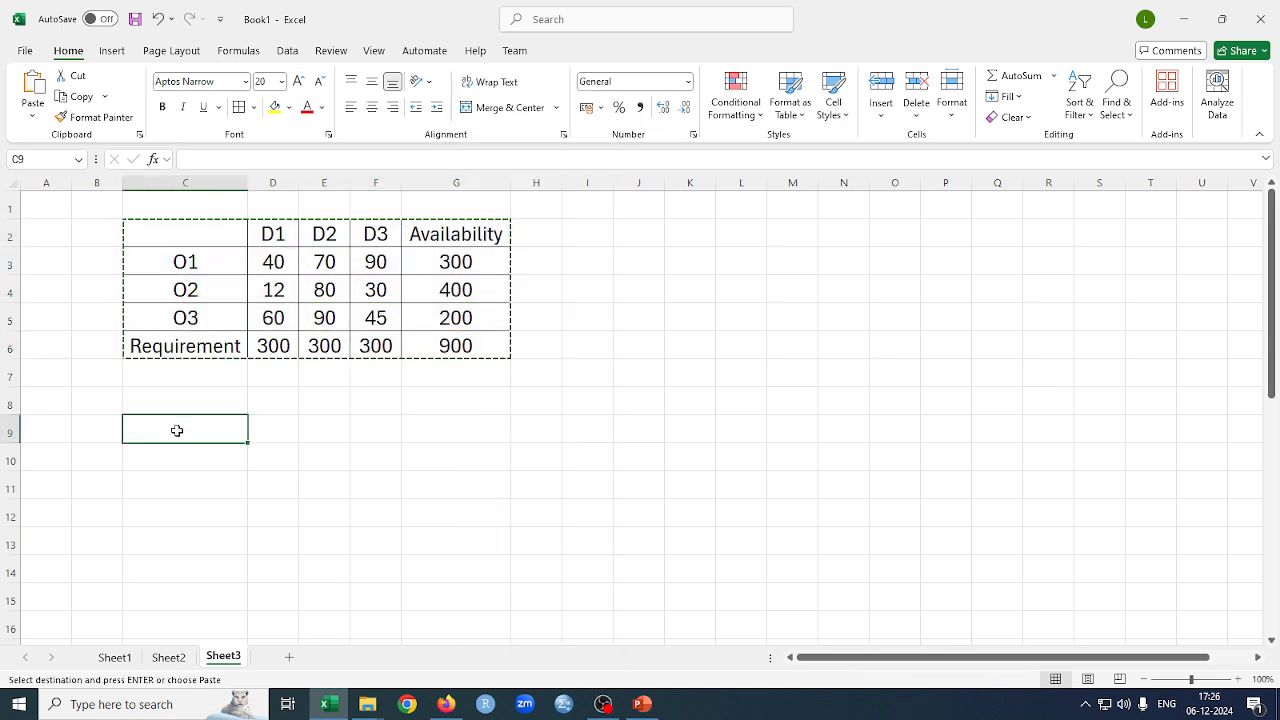
{"action": "right_click", "coordinate": [177, 430]}
{"action": "left_click", "coordinate": [217, 266]}
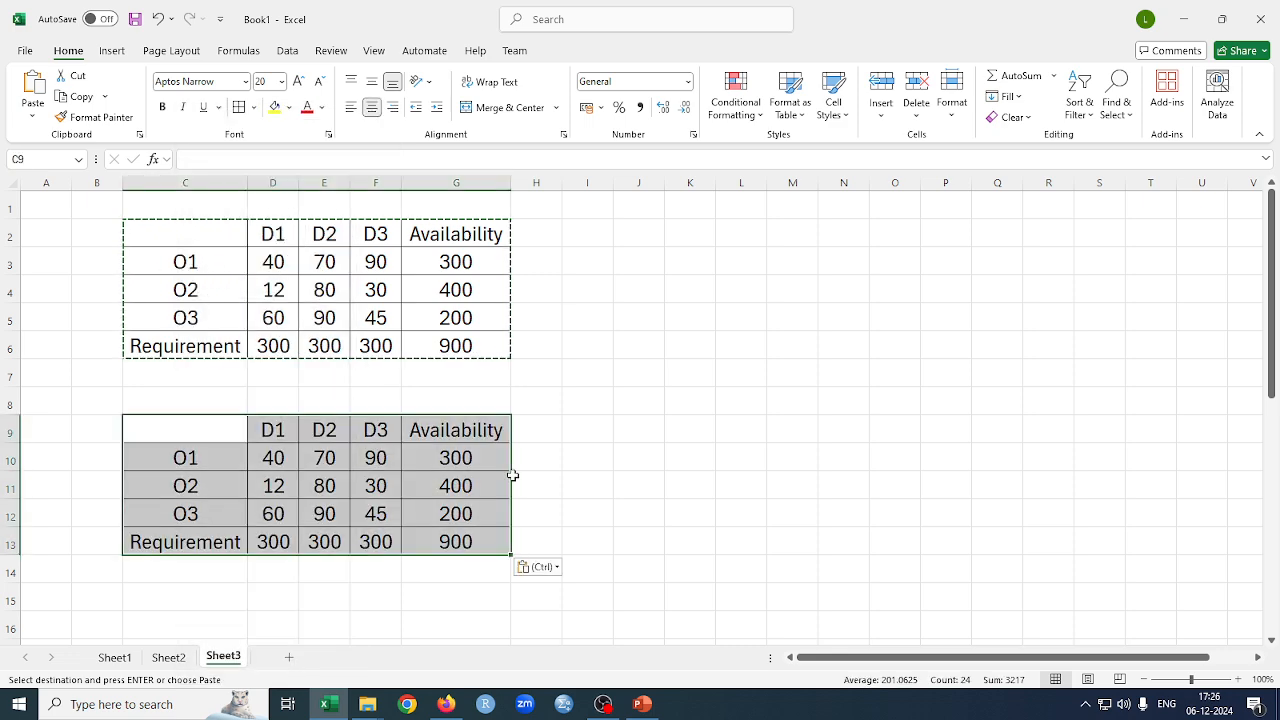
{"action": "left_click", "coordinate": [643, 489]}
Set all the allocation cells D10:F12 of the copied table to 0.
{"action": "left_click", "coordinate": [279, 460]}
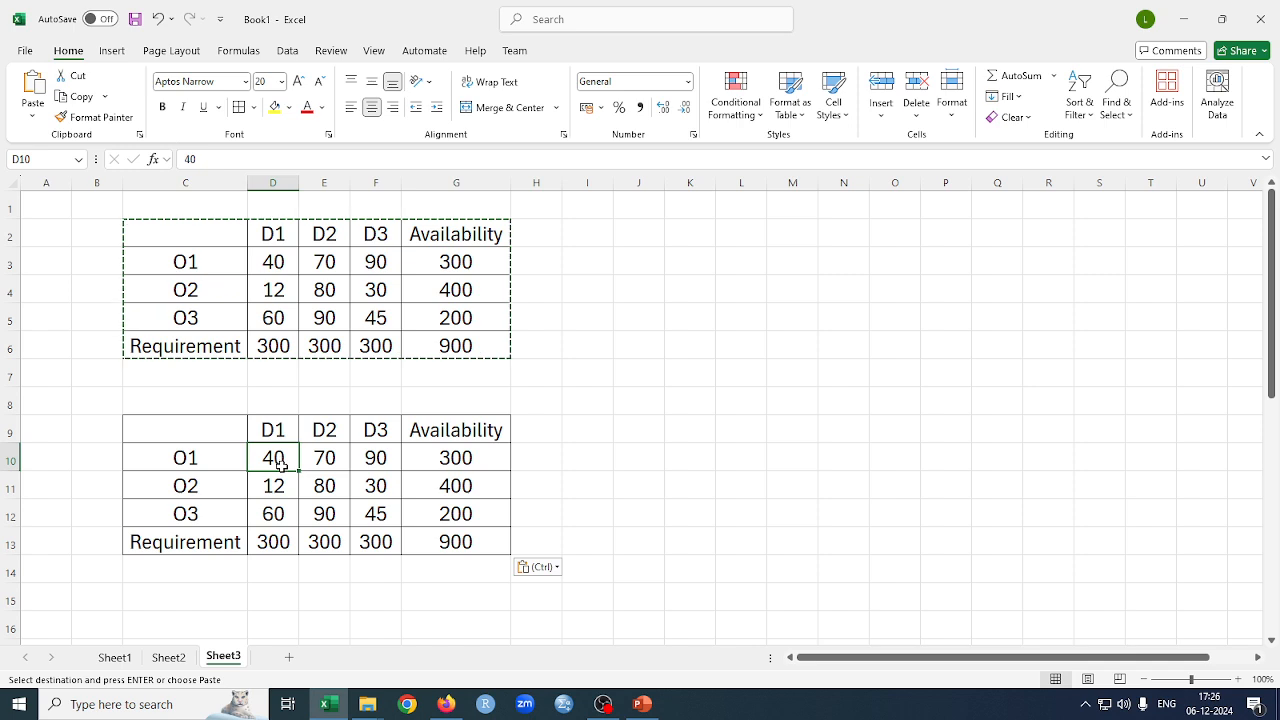
{"action": "type", "text": "0"}
{"action": "key", "text": "Return"}
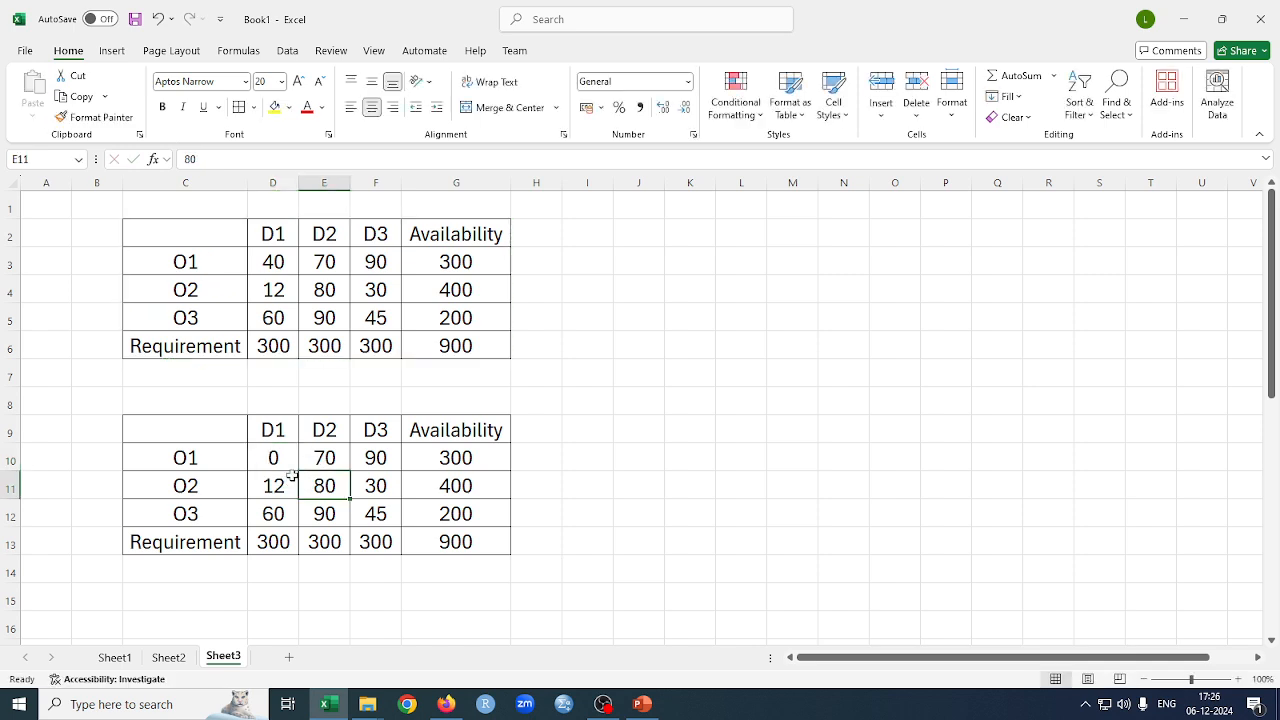
{"action": "left_click", "coordinate": [277, 463]}
{"action": "left_click_drag", "start_coordinate": [299, 471], "coordinate": [401, 522]}
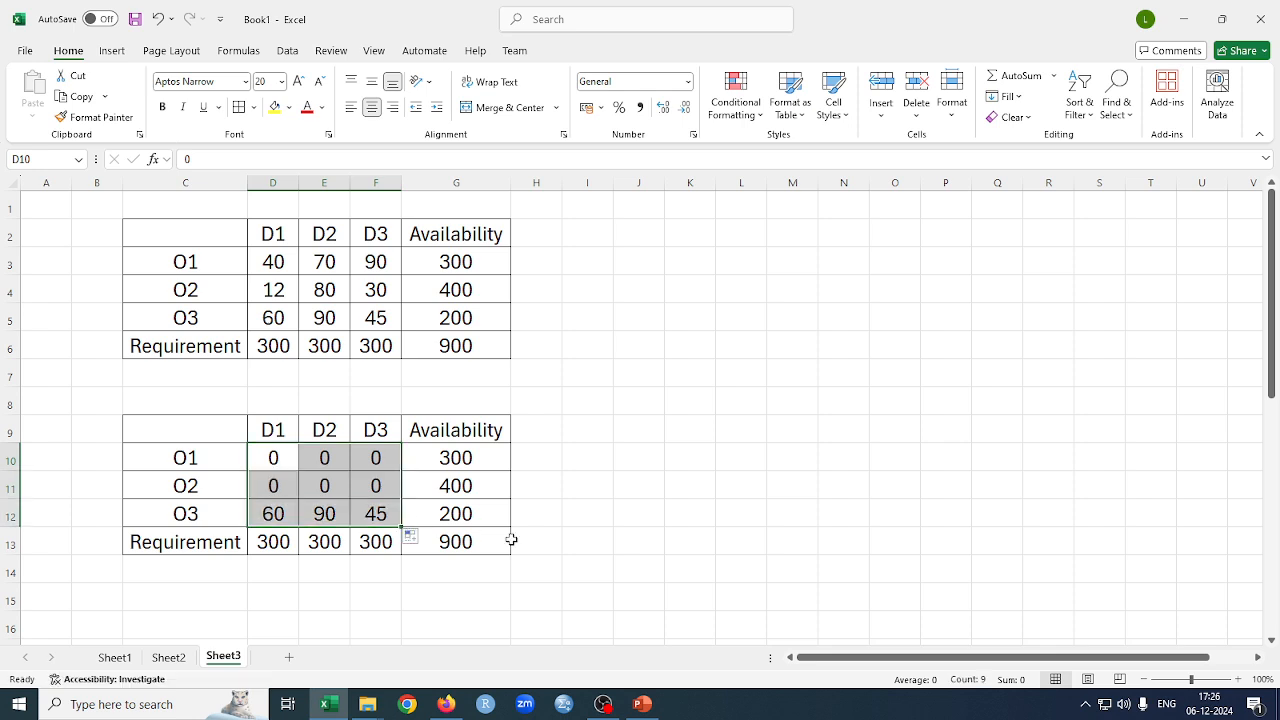
{"action": "left_click", "coordinate": [713, 510]}
Enter =SUM(D10:F10) in the O1 Availability cell G10 and fill the formula down to G12.
{"action": "left_click", "coordinate": [465, 462]}
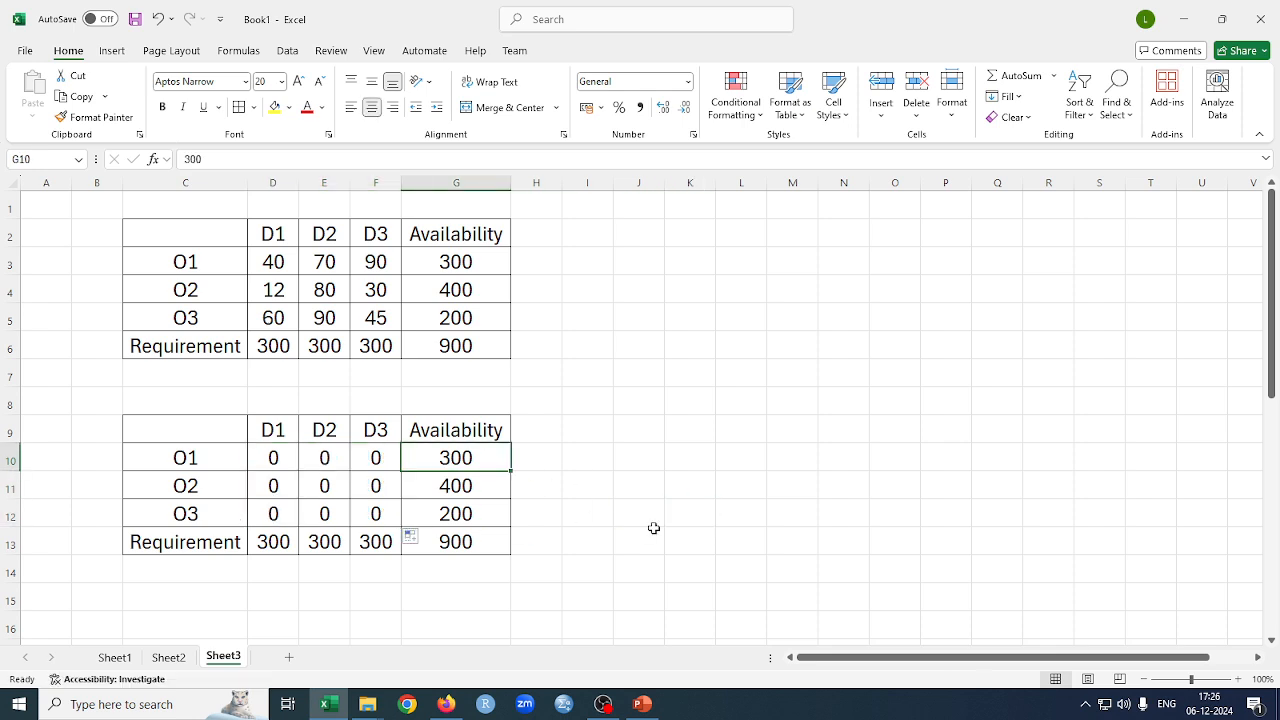
{"action": "type", "text": "=sum"}
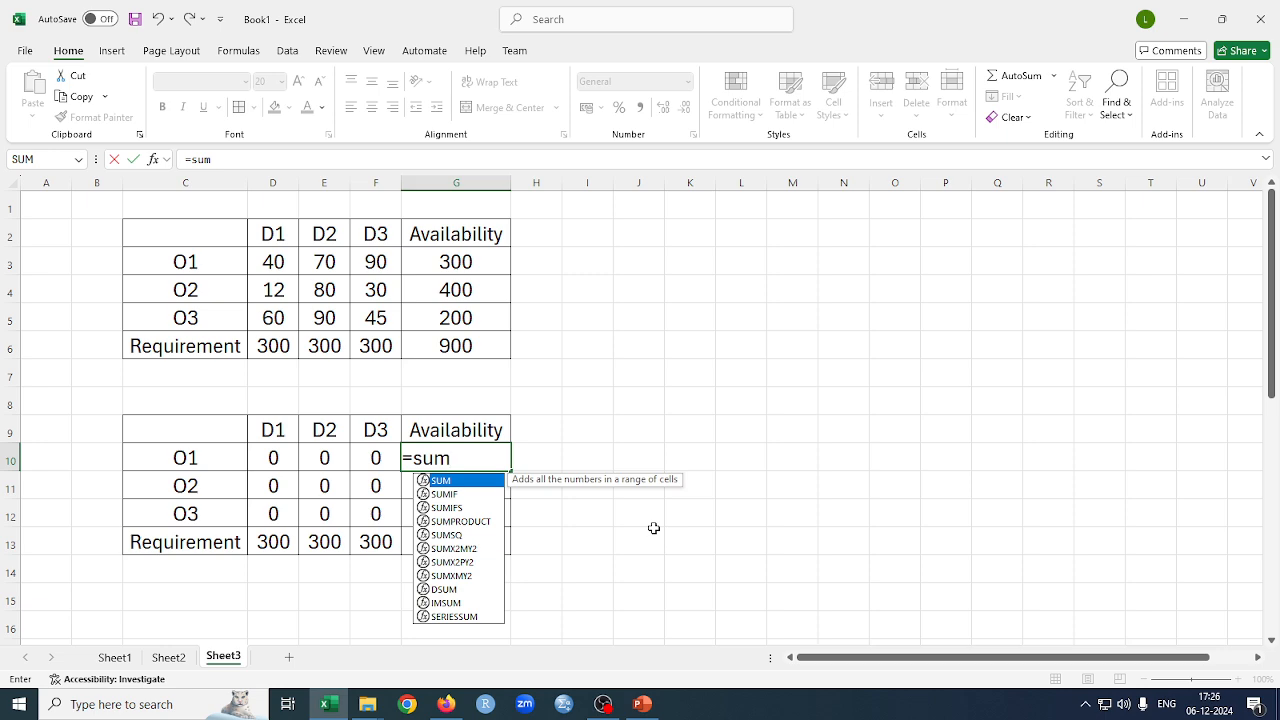
{"action": "type", "text": "("}
{"action": "left_click", "coordinate": [292, 458]}
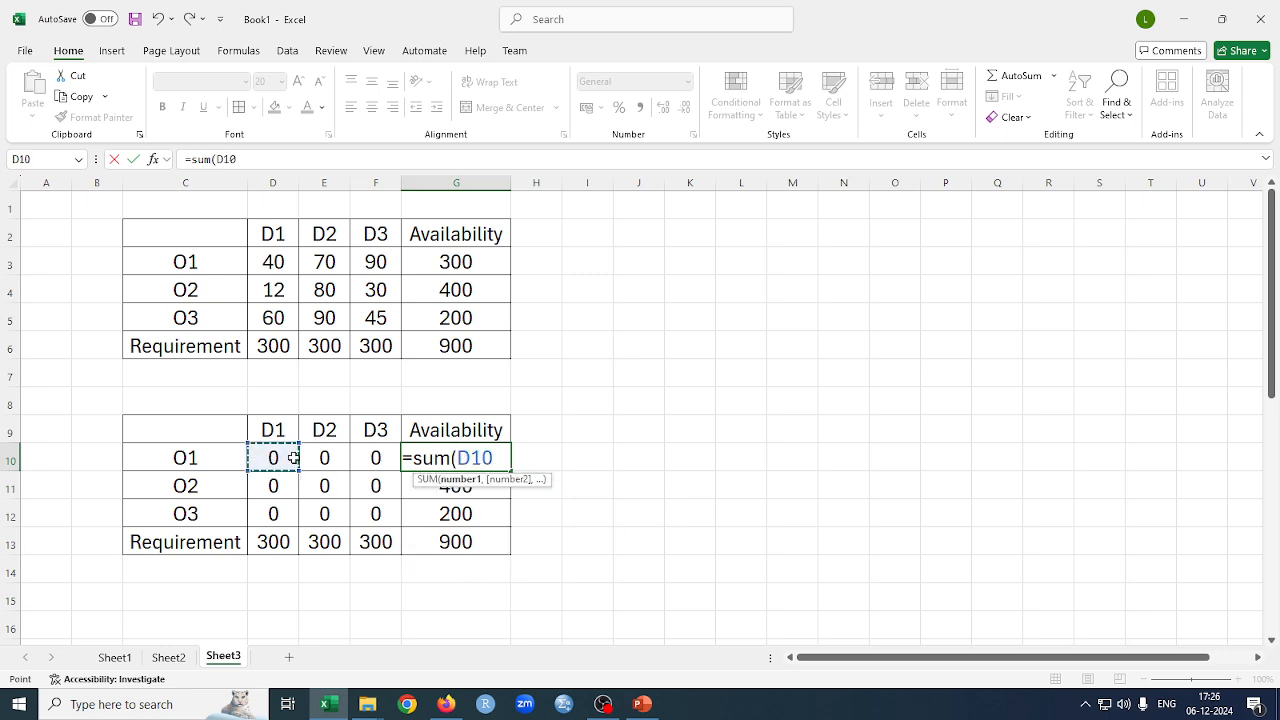
{"action": "left_click_drag", "start_coordinate": [292, 458], "coordinate": [355, 457]}
{"action": "type", "text": ")"}
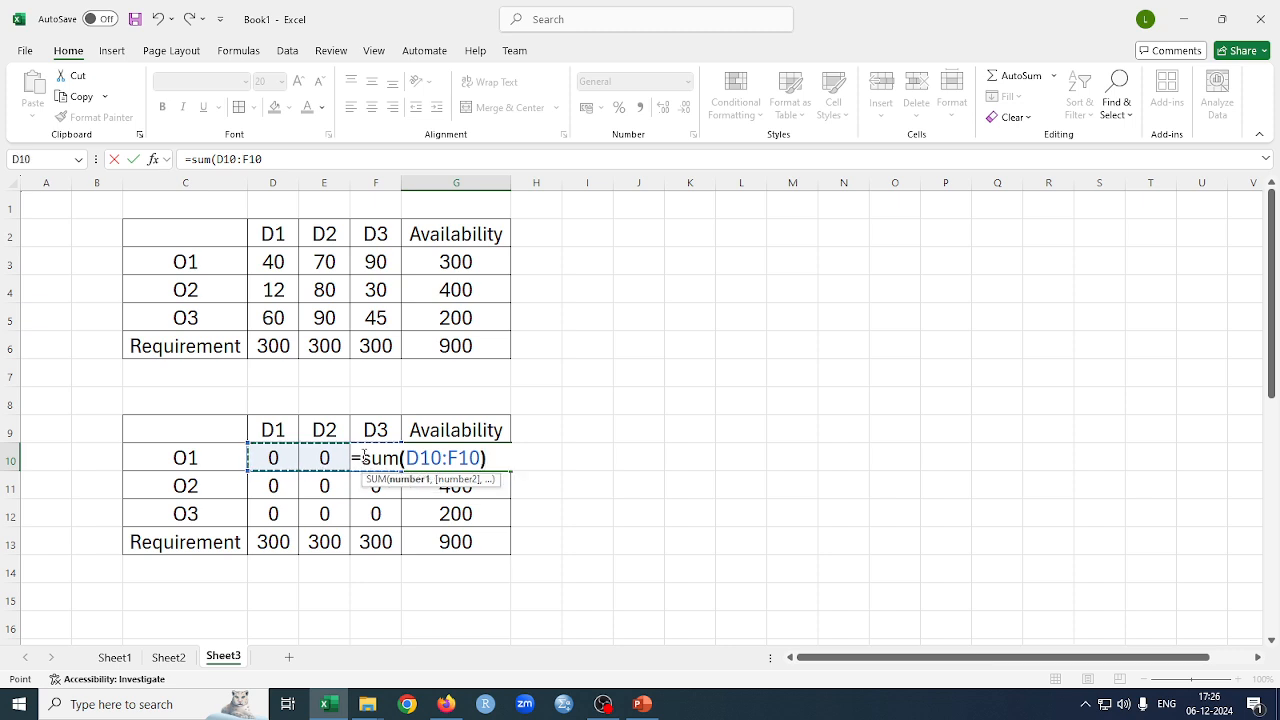
{"action": "key", "text": "Return"}
{"action": "left_click", "coordinate": [474, 452]}
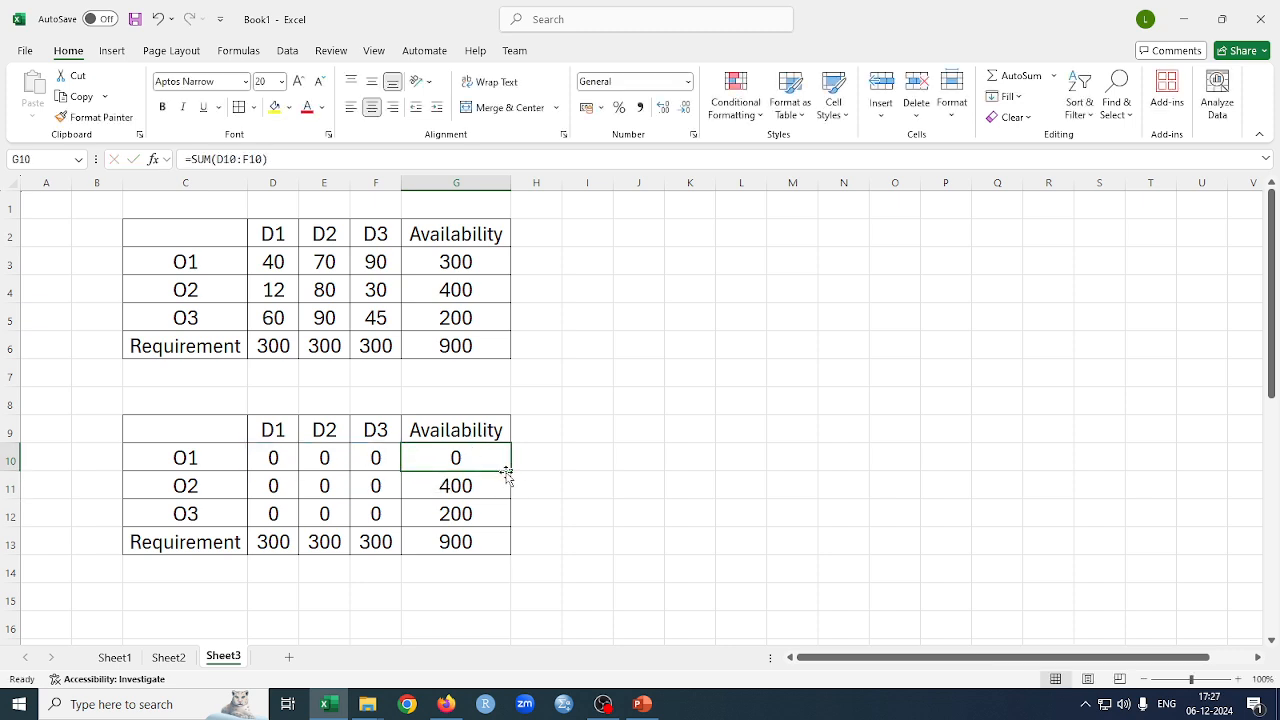
{"action": "left_click_drag", "start_coordinate": [510, 470], "coordinate": [509, 518]}
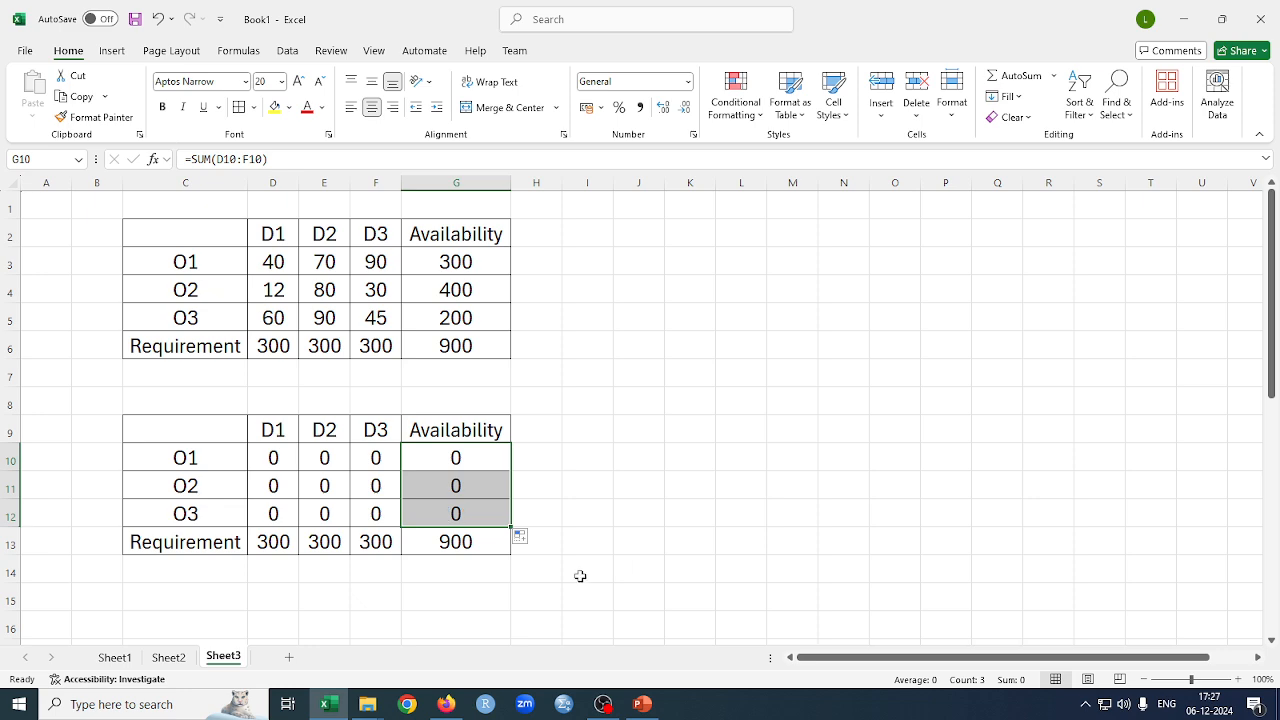
Enter =SUM(D10:D12) in the D1 Requirement cell D13 and fill the formula across to F13.
{"action": "left_click", "coordinate": [283, 548]}
{"action": "type", "text": "=s"}
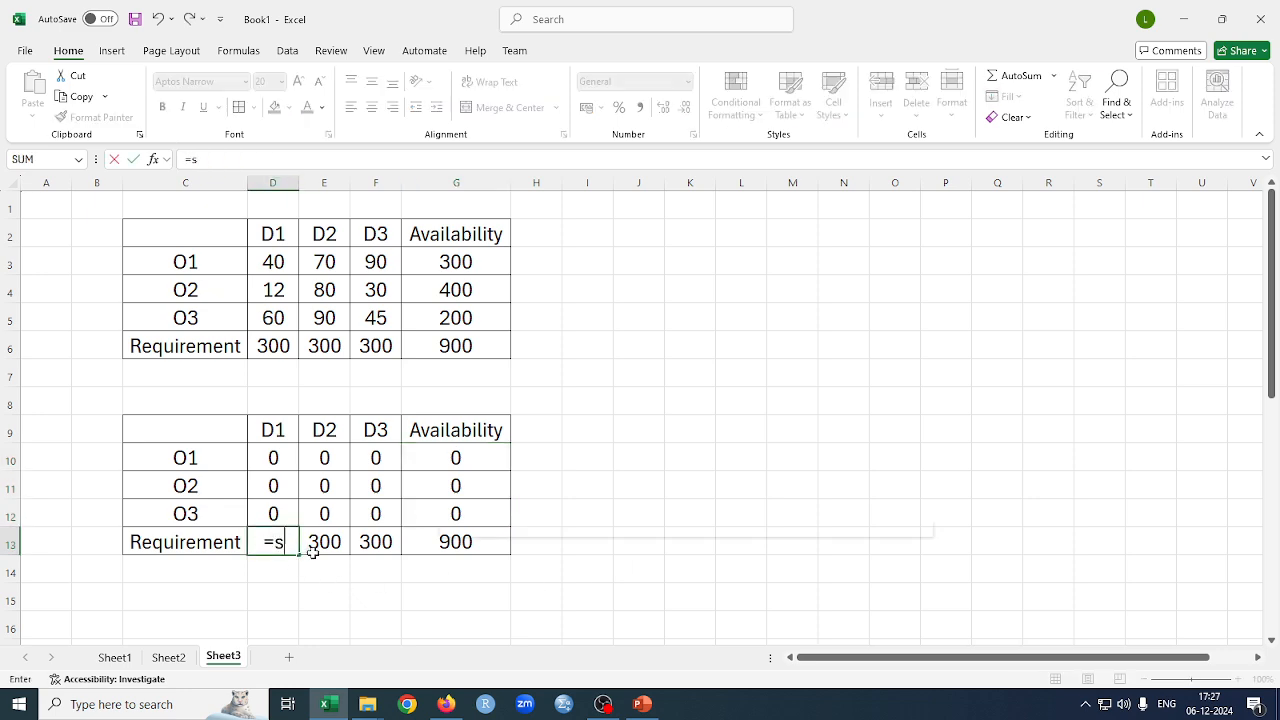
{"action": "type", "text": "um("}
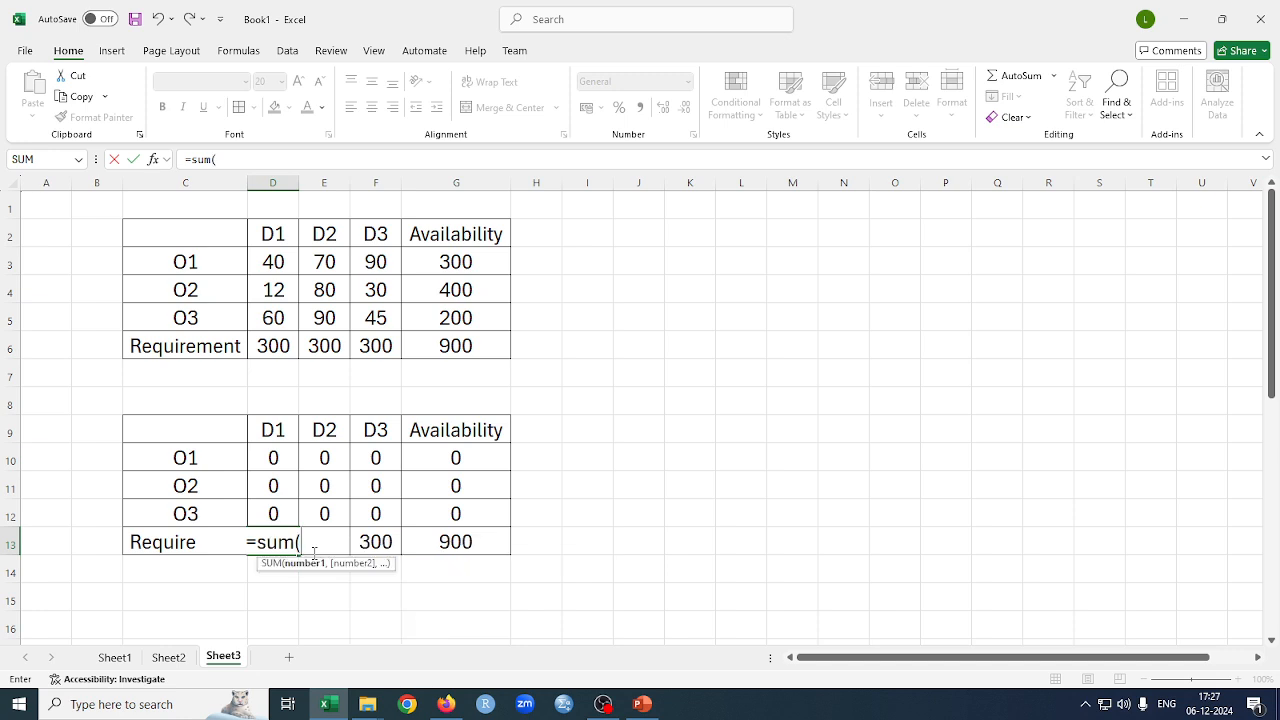
{"action": "left_click_drag", "start_coordinate": [272, 457], "coordinate": [275, 510]}
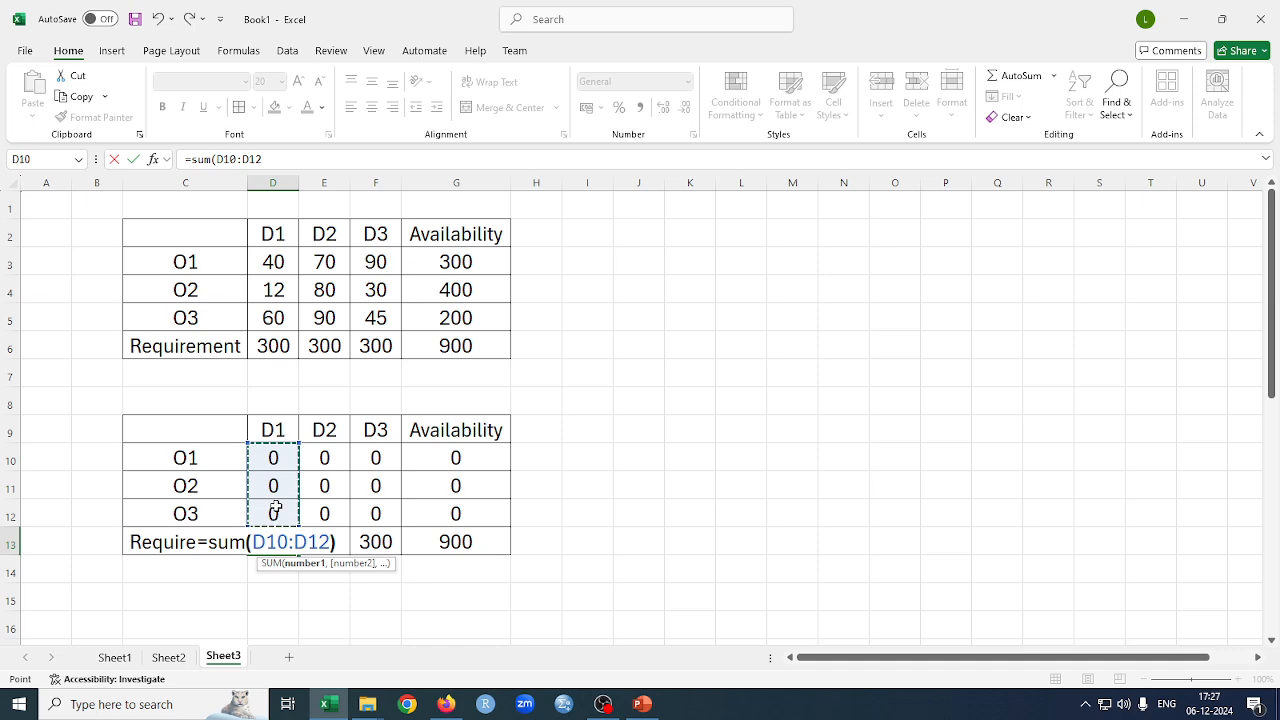
{"action": "type", "text": ")"}
{"action": "key", "text": "Return"}
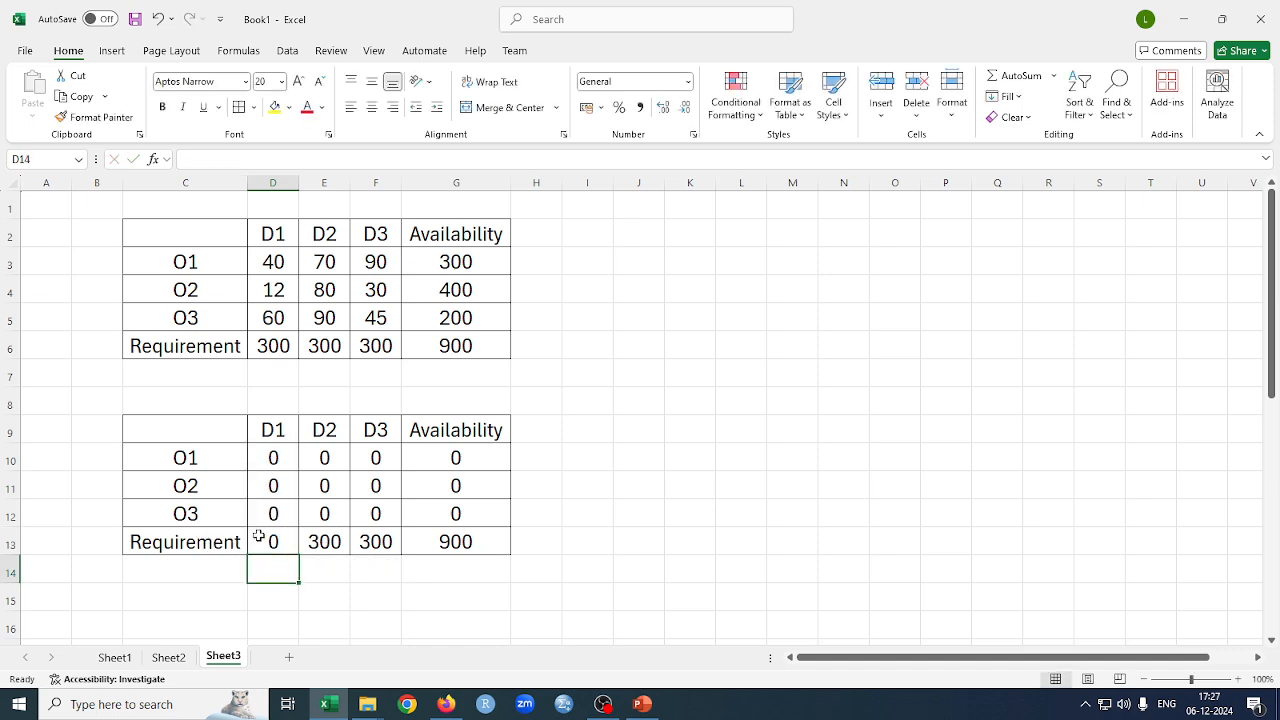
{"action": "left_click", "coordinate": [285, 546]}
{"action": "left_click_drag", "start_coordinate": [300, 555], "coordinate": [388, 546]}
{"action": "left_click", "coordinate": [758, 565]}
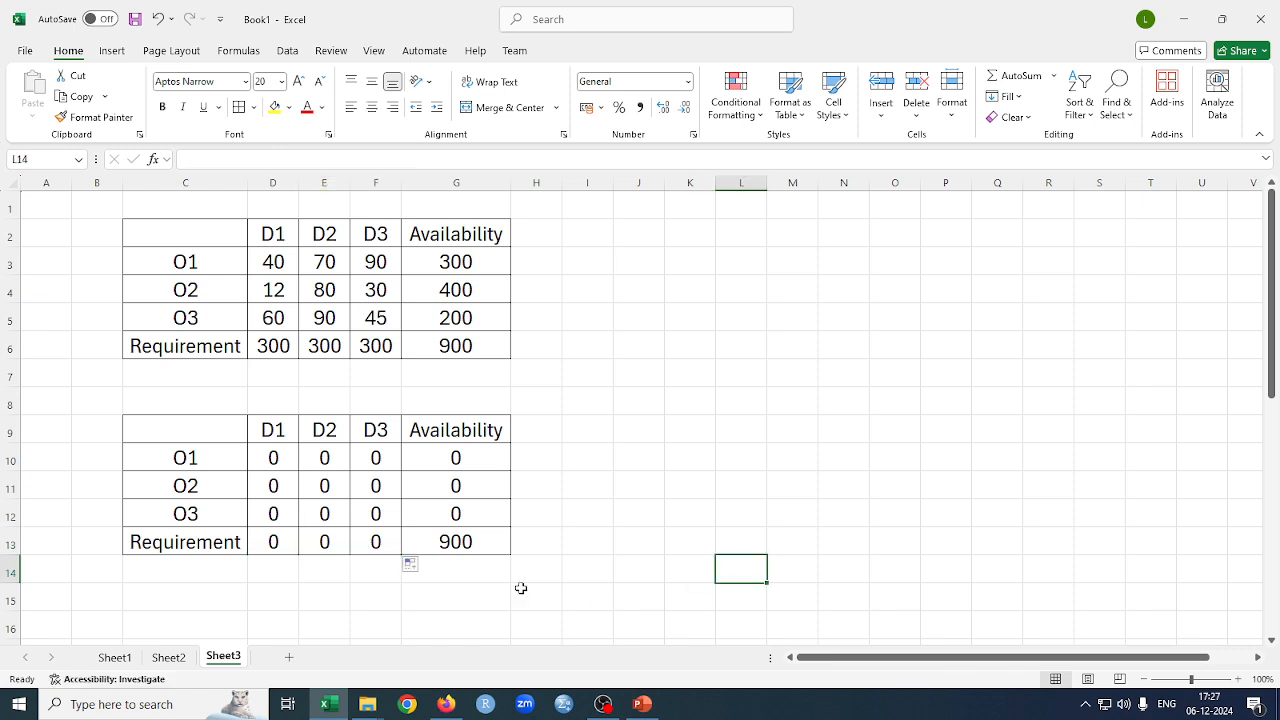
Enter =SUM(G10:G12) in cell G13 to total the Availability column of the second table.
{"action": "left_click", "coordinate": [467, 542]}
{"action": "type", "text": "=sum"}
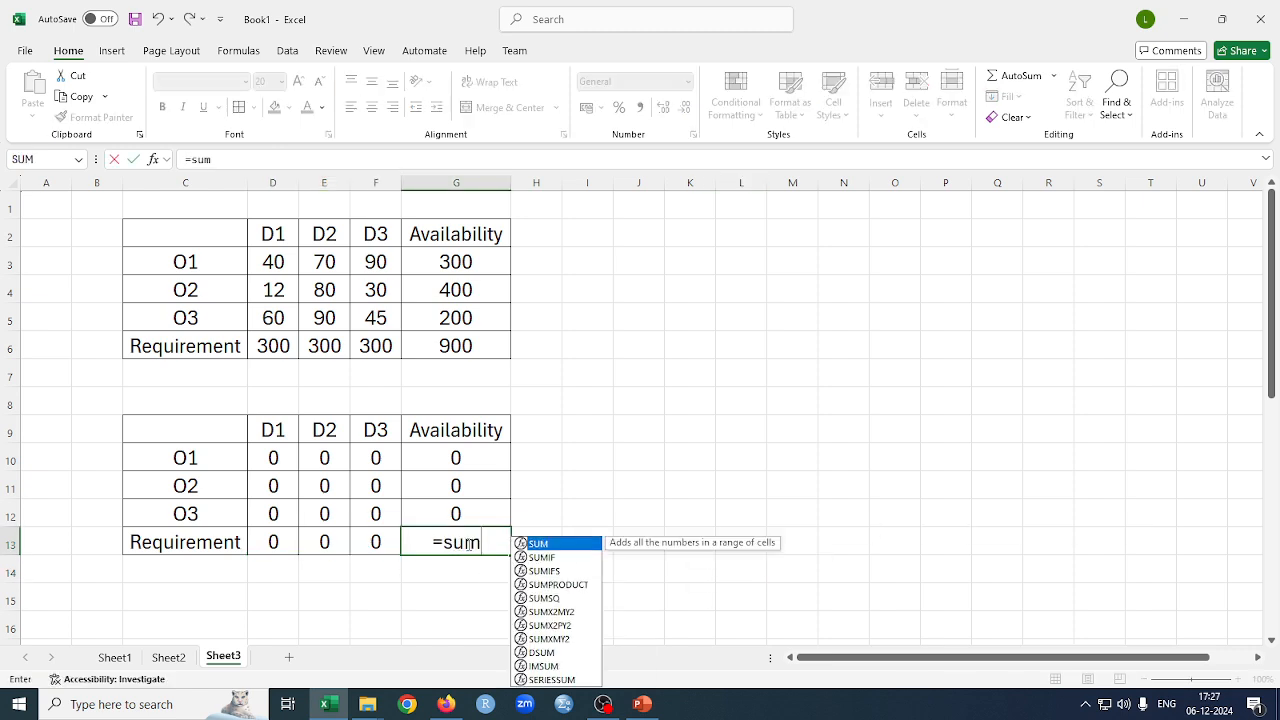
{"action": "type", "text": "("}
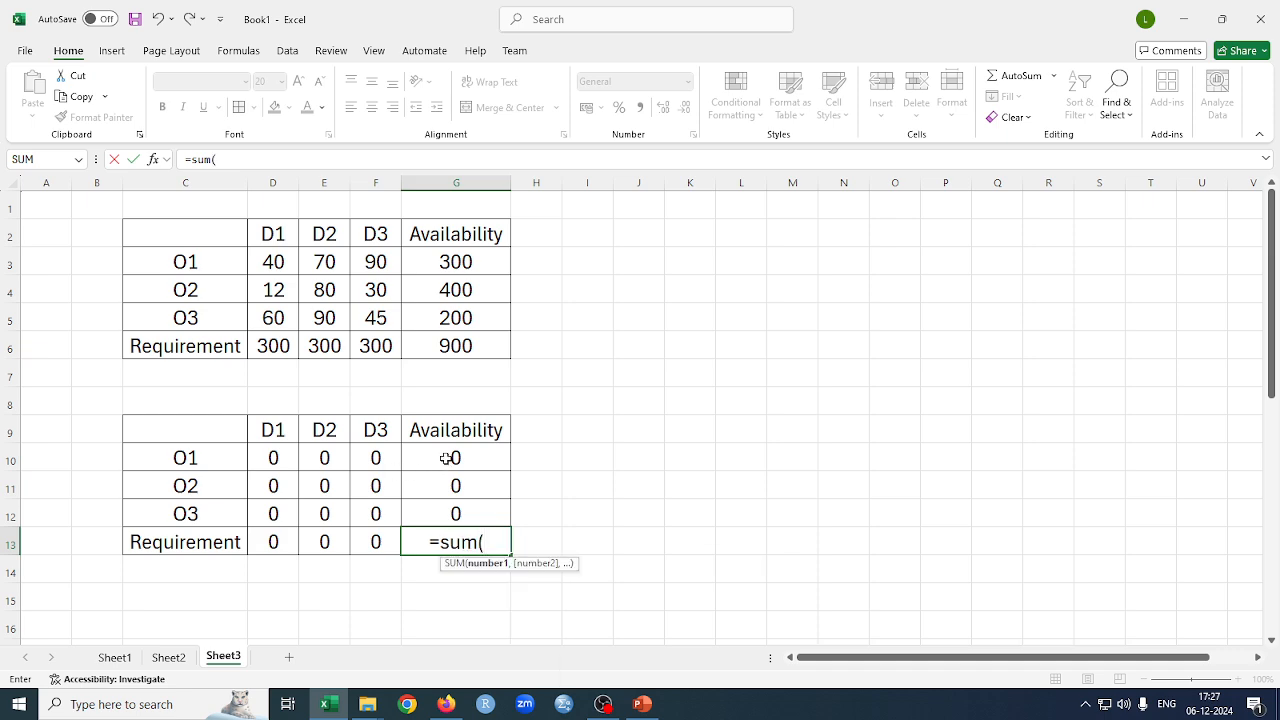
{"action": "left_click_drag", "start_coordinate": [450, 458], "coordinate": [458, 511]}
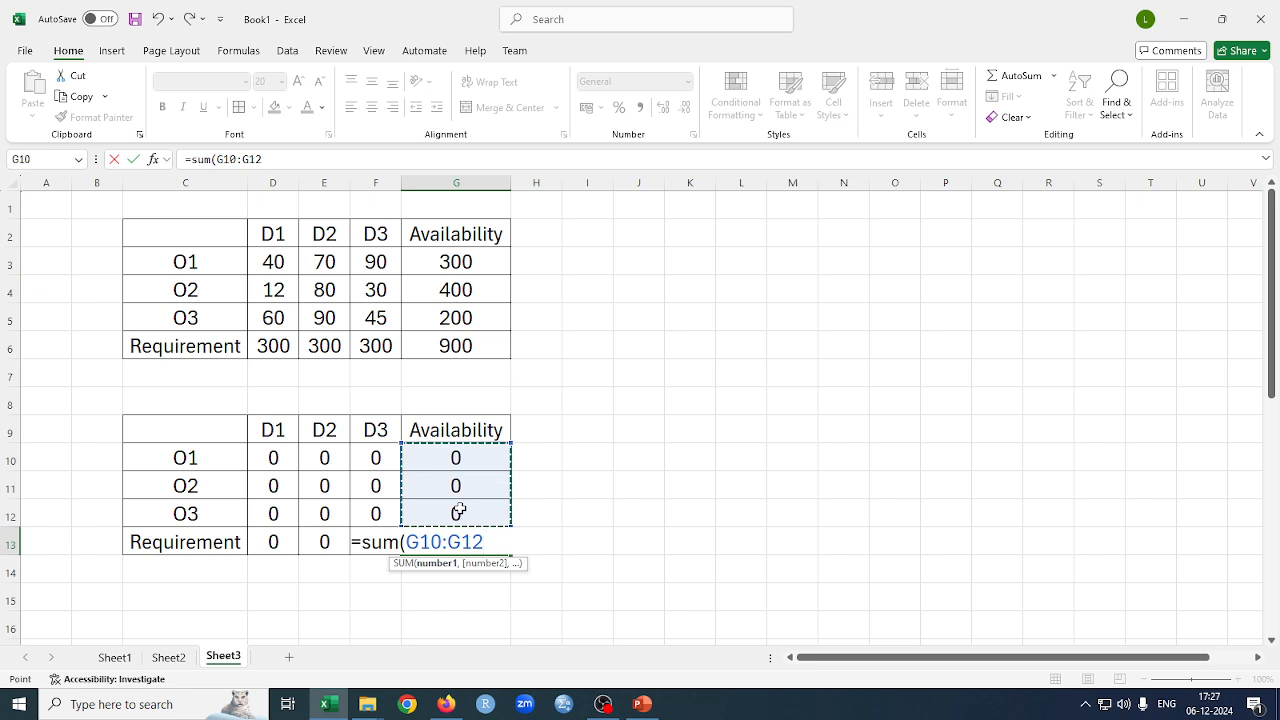
{"action": "type", "text": ")"}
{"action": "key", "text": "Return"}
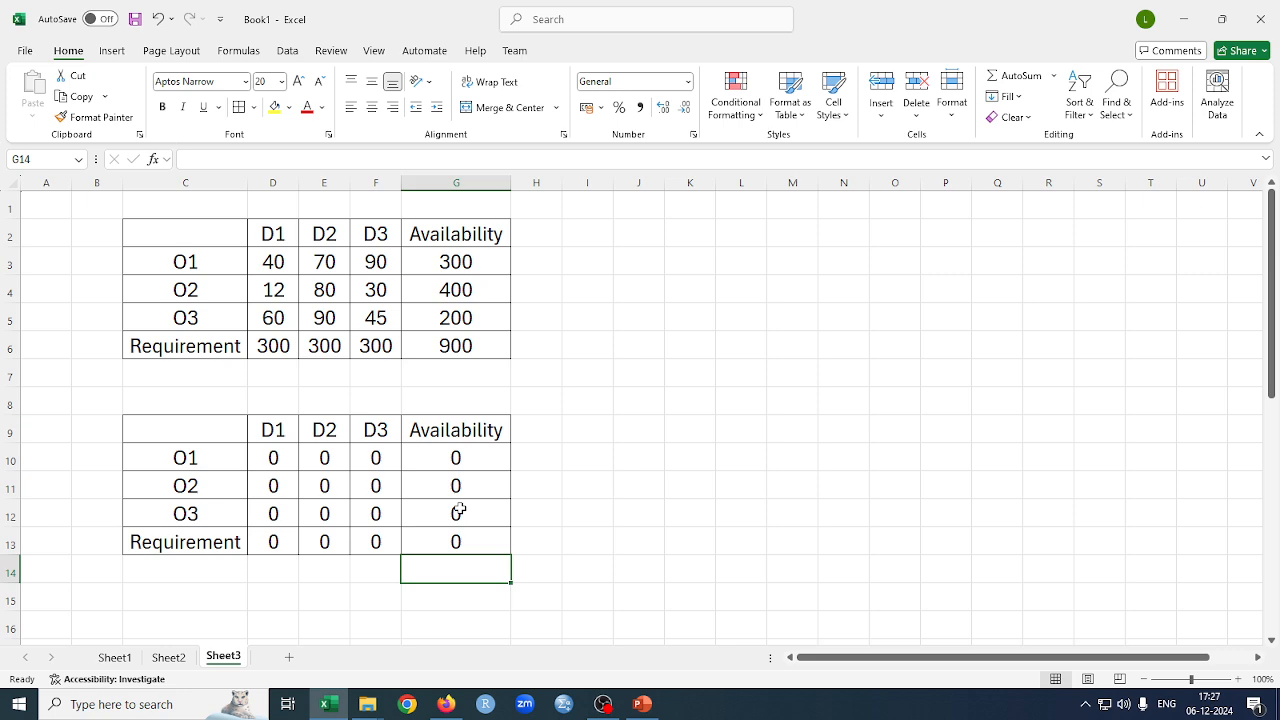
{"action": "left_click", "coordinate": [703, 446]}
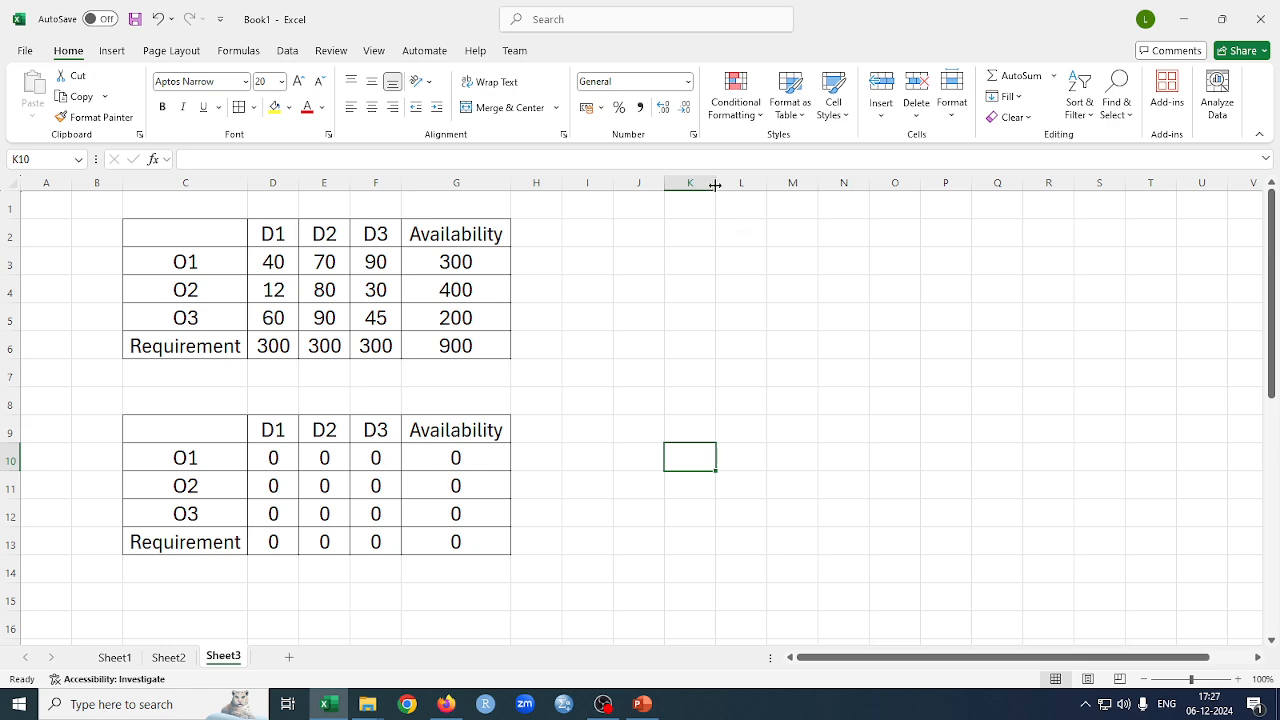
Enter the label "Objective Function" in cell K2 and widen column K to fit it.
{"action": "left_click_drag", "start_coordinate": [715, 185], "coordinate": [794, 188]}
{"action": "left_click", "coordinate": [727, 235]}
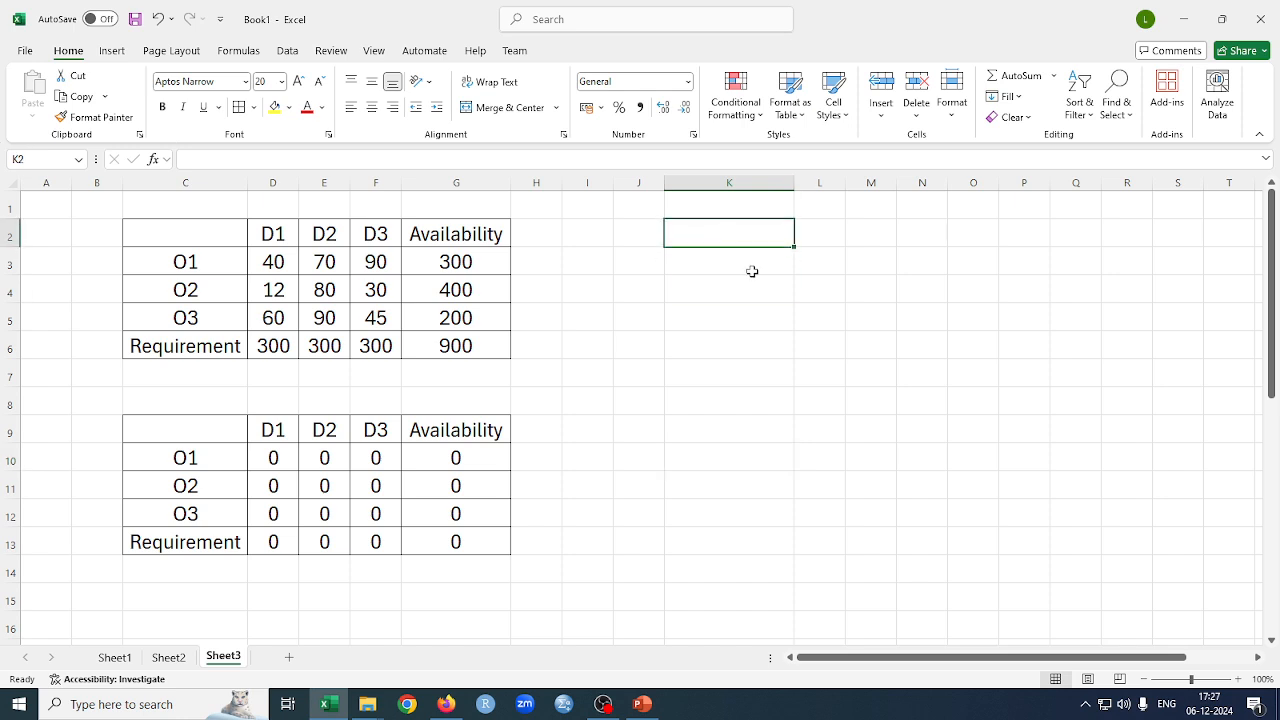
{"action": "type", "text": "Objective"}
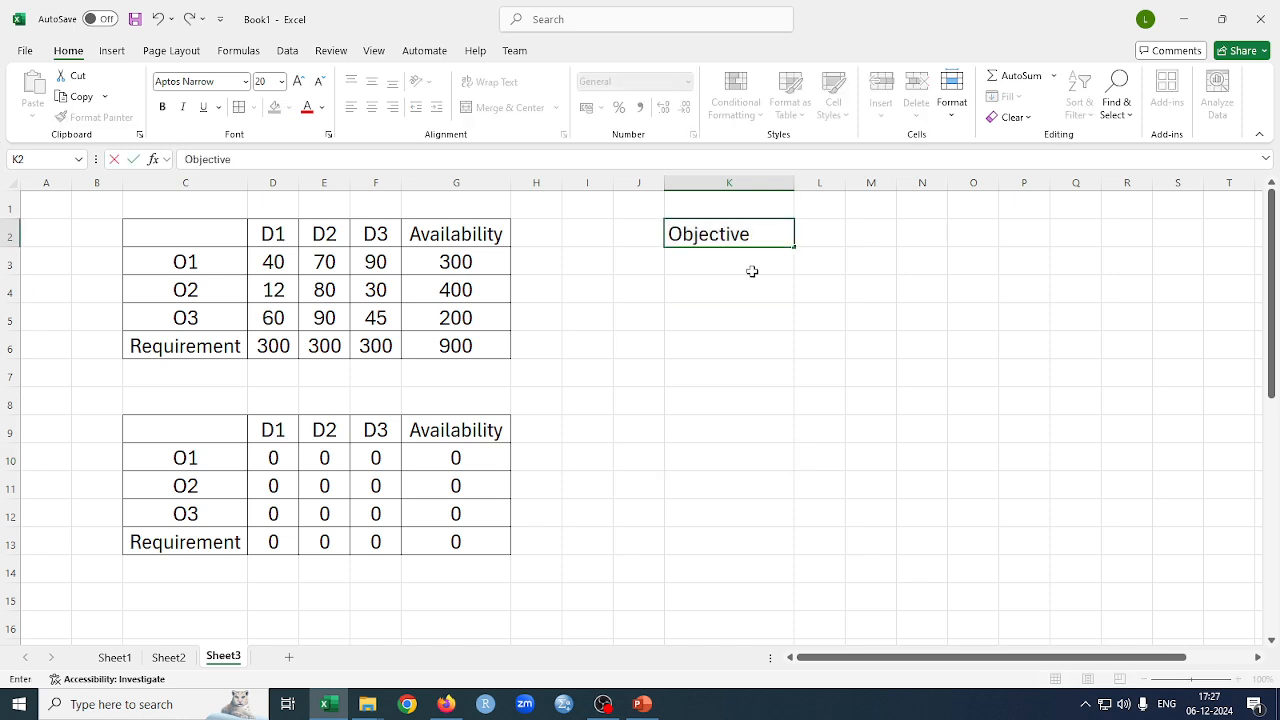
{"action": "type", "text": " Function"}
{"action": "left_click", "coordinate": [910, 378]}
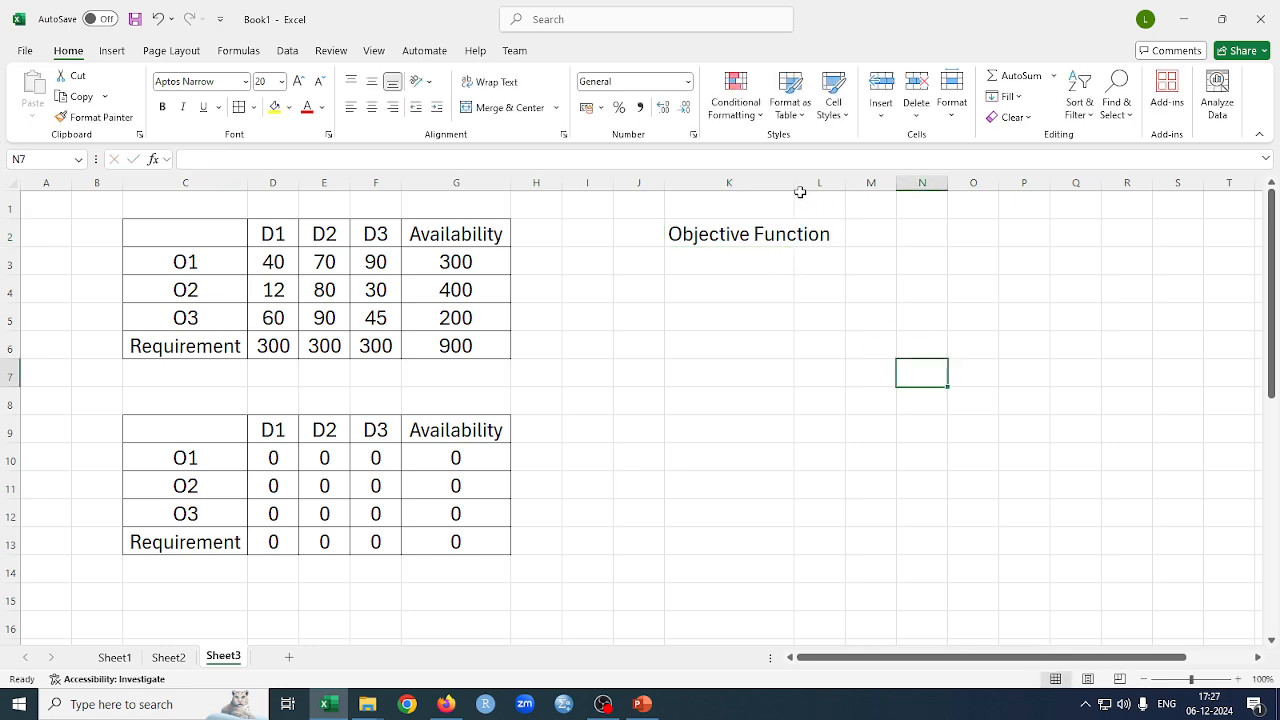
{"action": "left_click_drag", "start_coordinate": [794, 186], "coordinate": [860, 187]}
Enter =SUMPRODUCT(D3:F5,D10:F12) in cell L2 to compute total cost from the unit costs and allocations.
{"action": "left_click", "coordinate": [885, 233]}
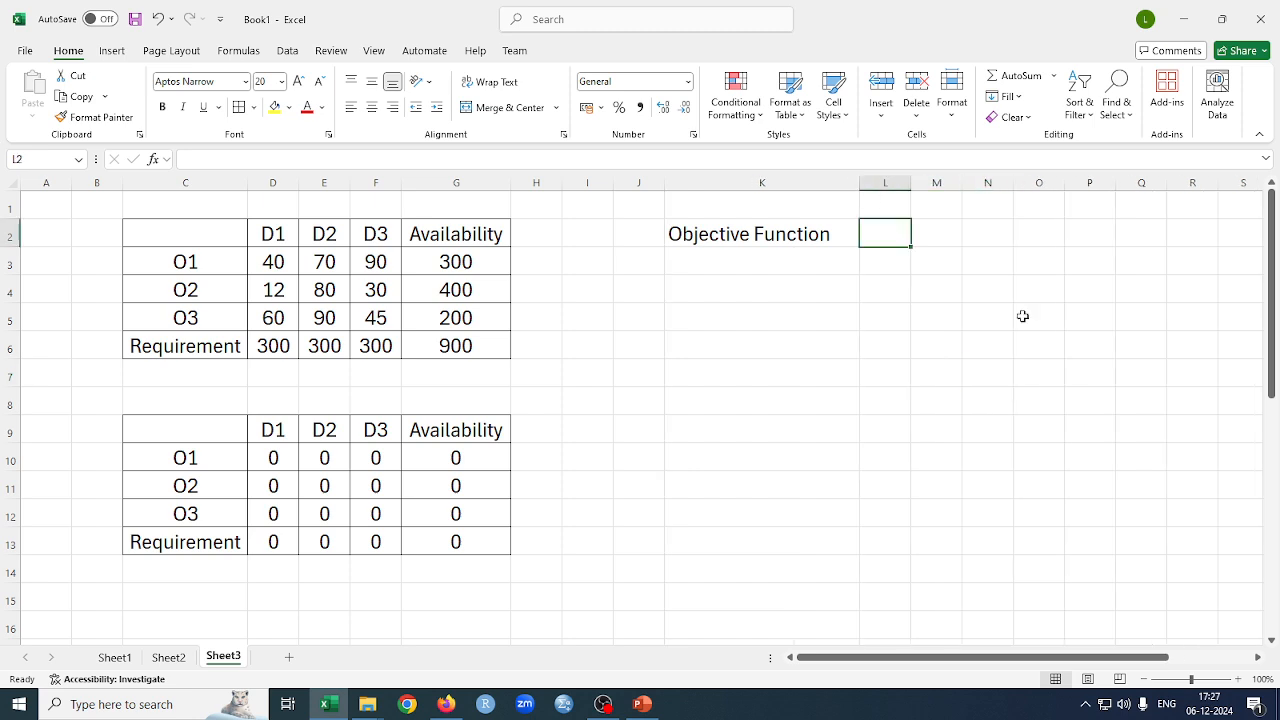
{"action": "type", "text": "=sum"}
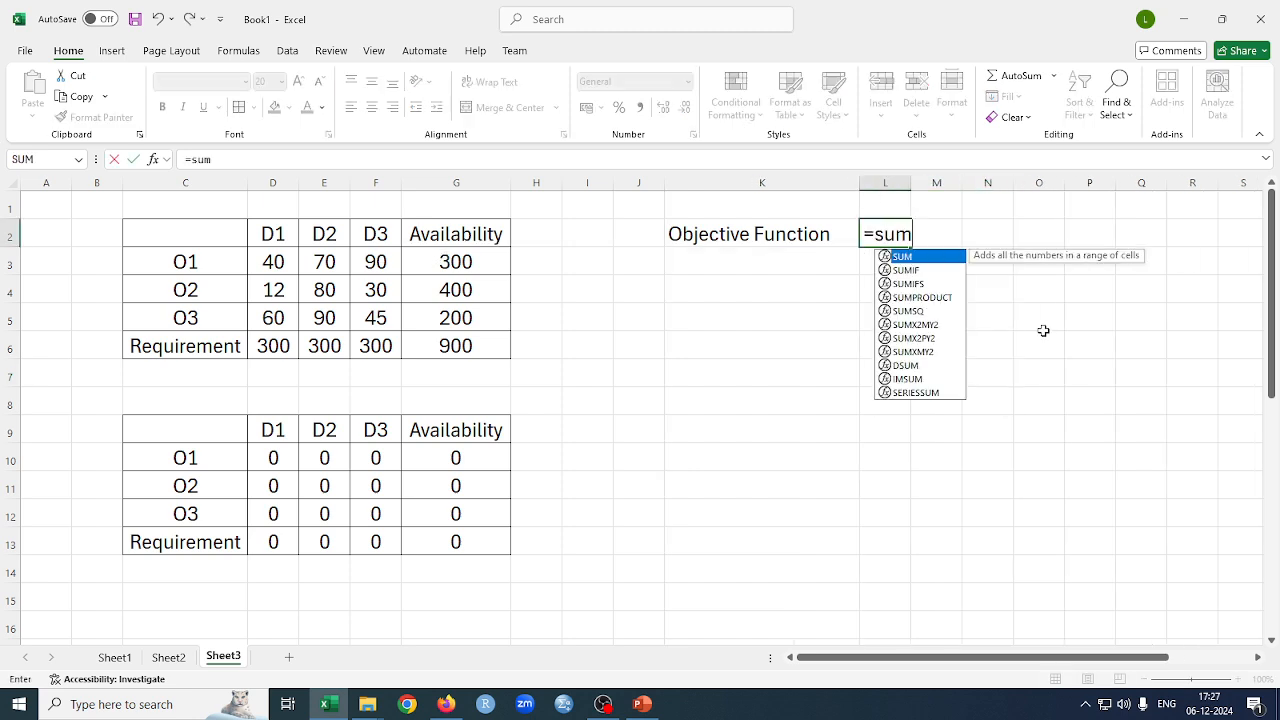
{"action": "type", "text": "pr"}
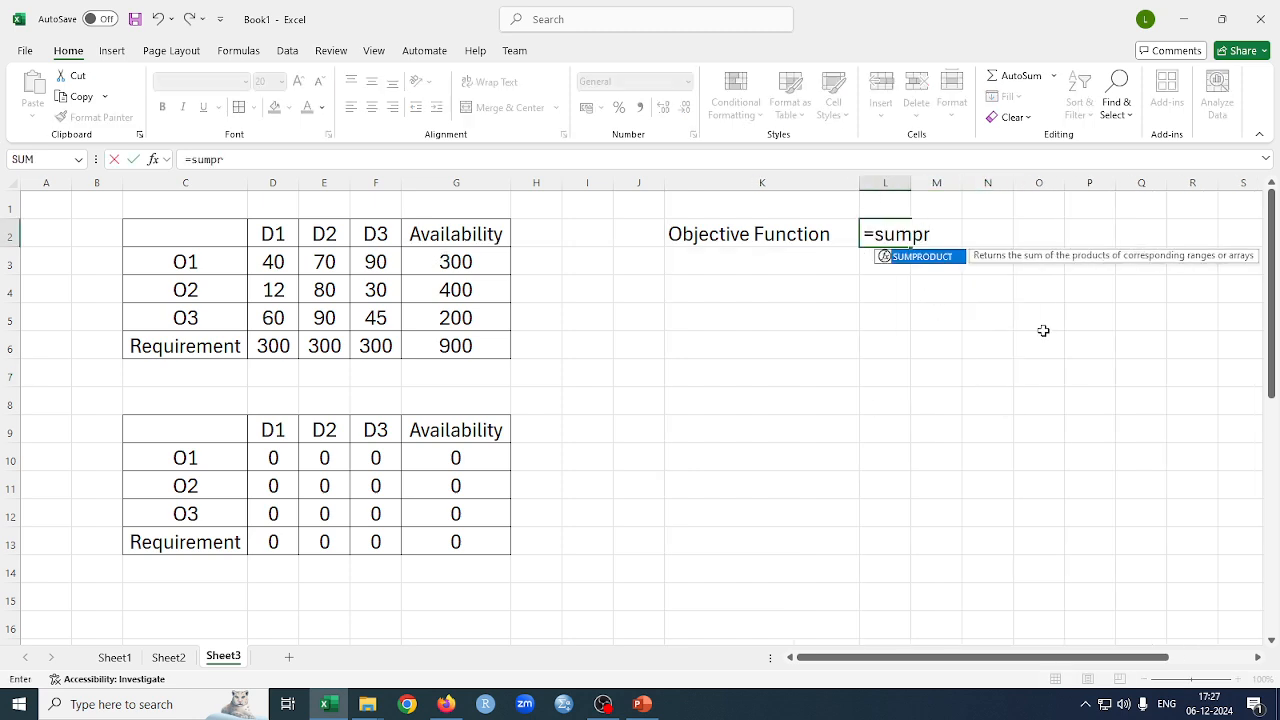
{"action": "double_click", "coordinate": [922, 257]}
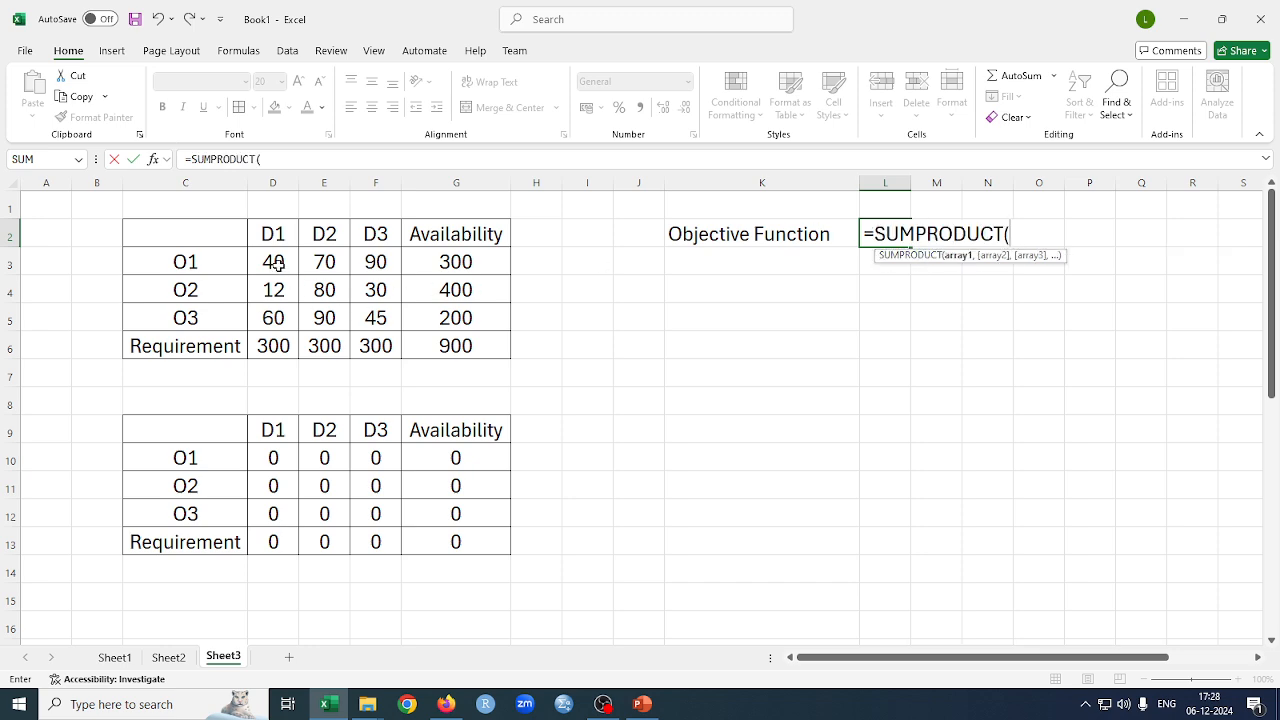
{"action": "left_click_drag", "start_coordinate": [266, 259], "coordinate": [381, 311]}
{"action": "type", "text": ","}
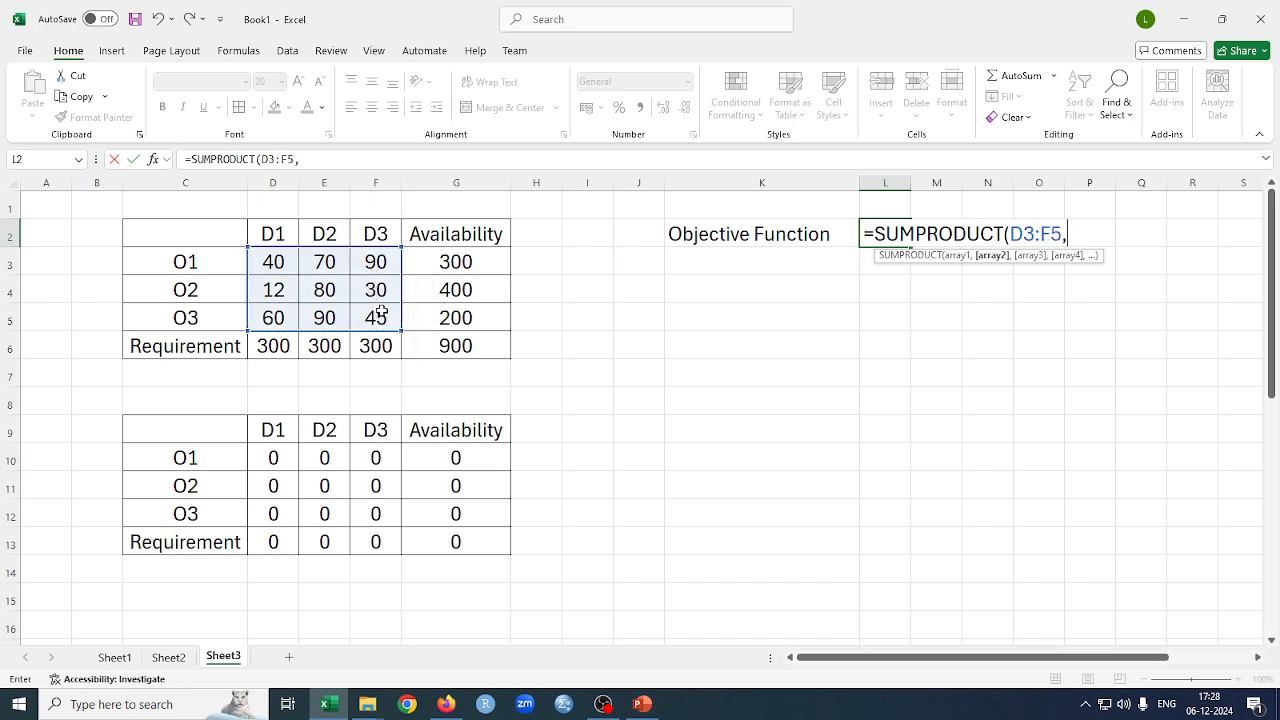
{"action": "left_click_drag", "start_coordinate": [272, 458], "coordinate": [370, 505]}
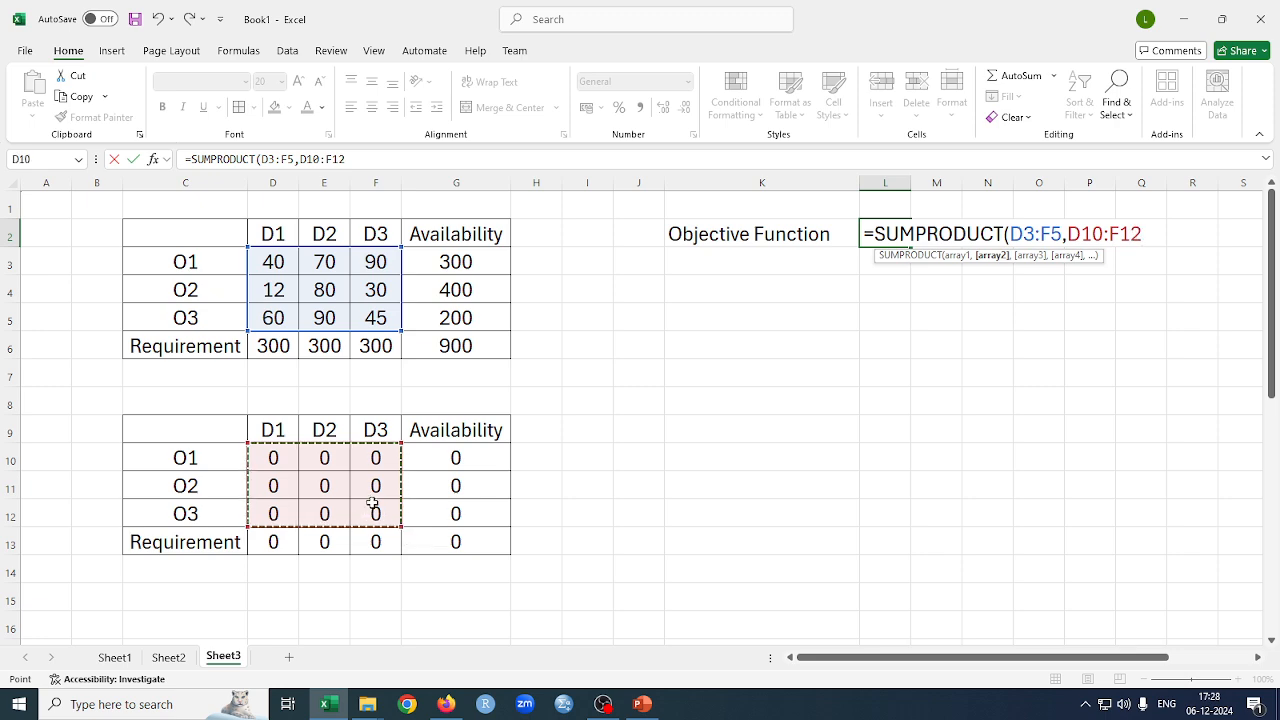
{"action": "type", "text": ")"}
{"action": "key", "text": "Return"}
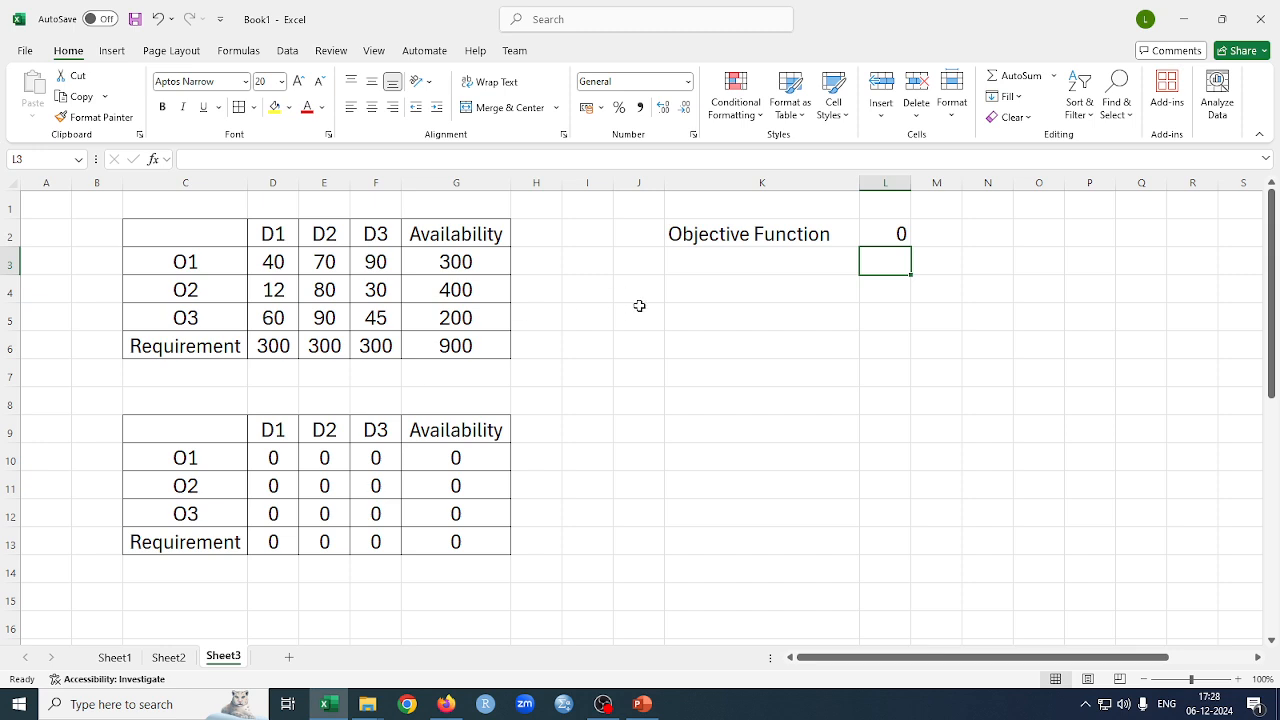
{"action": "left_click_drag", "start_coordinate": [727, 236], "coordinate": [869, 237]}
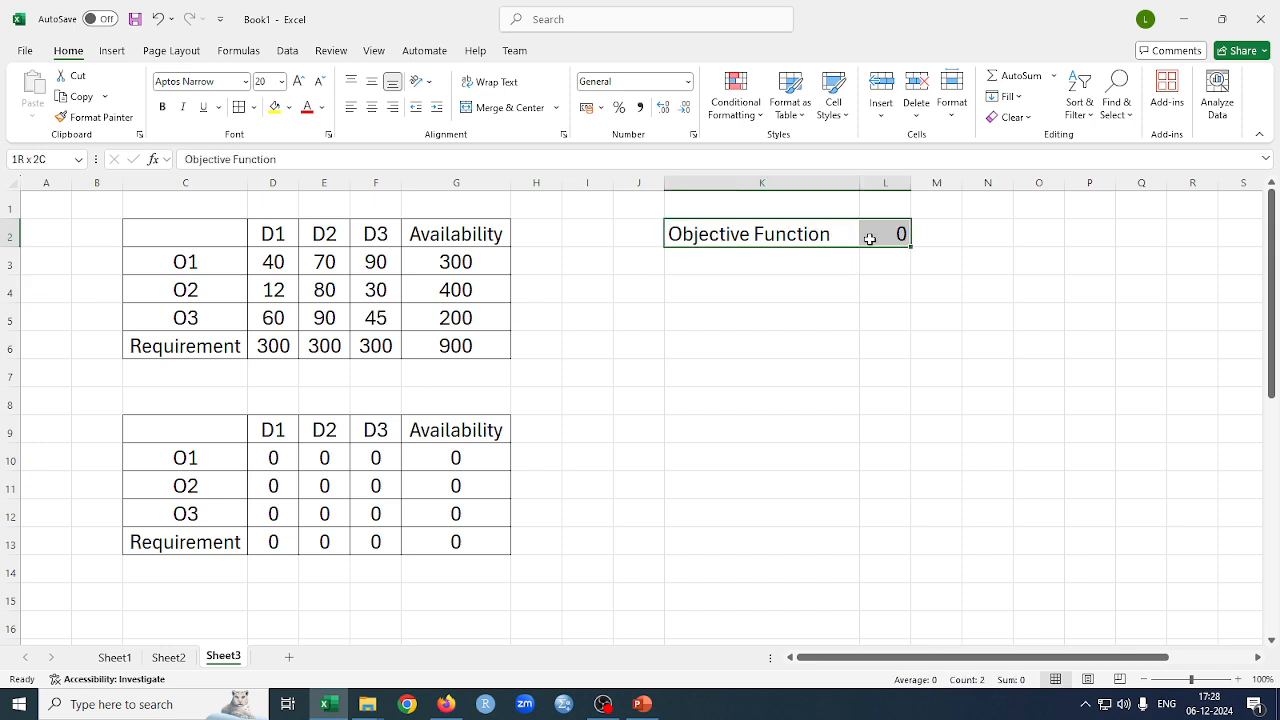
{"action": "left_click", "coordinate": [276, 110]}
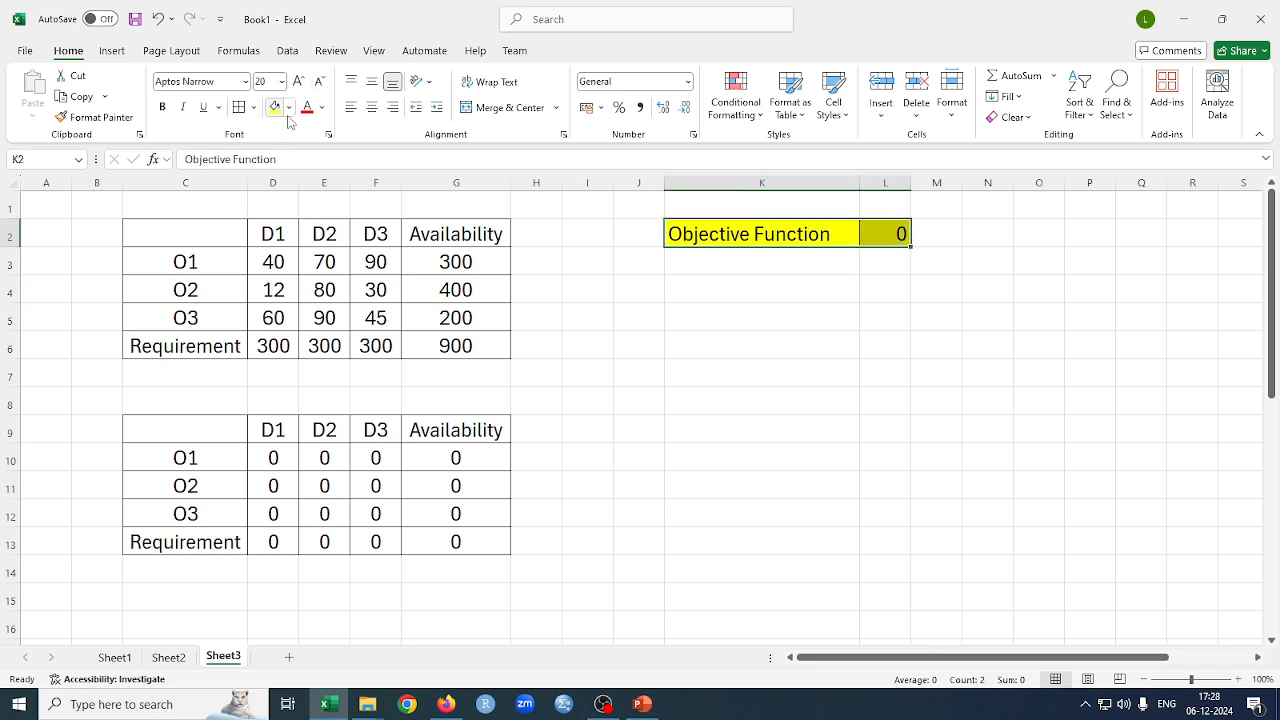
{"action": "left_click", "coordinate": [923, 337]}
{"action": "left_click_drag", "start_coordinate": [728, 238], "coordinate": [884, 233]}
{"action": "left_click", "coordinate": [288, 108]}
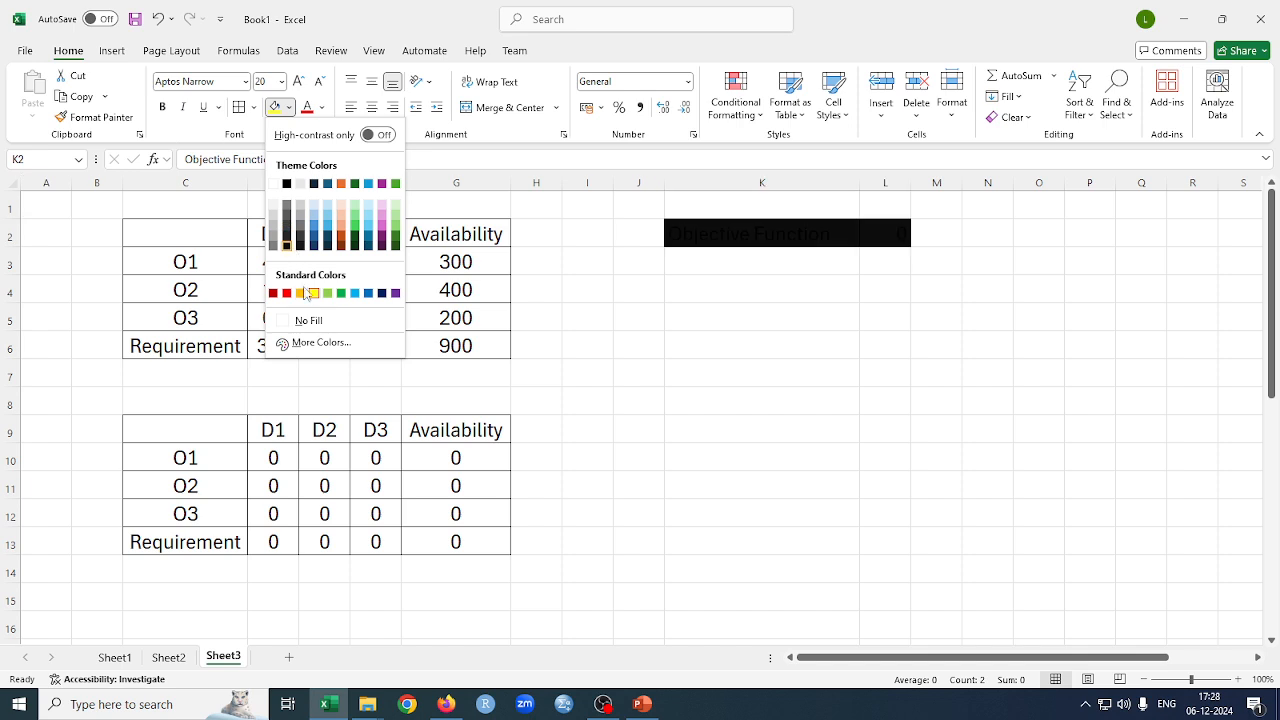
{"action": "left_click", "coordinate": [306, 320]}
{"action": "left_click", "coordinate": [852, 313]}
Center the objective value in cell L2 and fill that cell with yellow.
{"action": "left_click", "coordinate": [900, 236]}
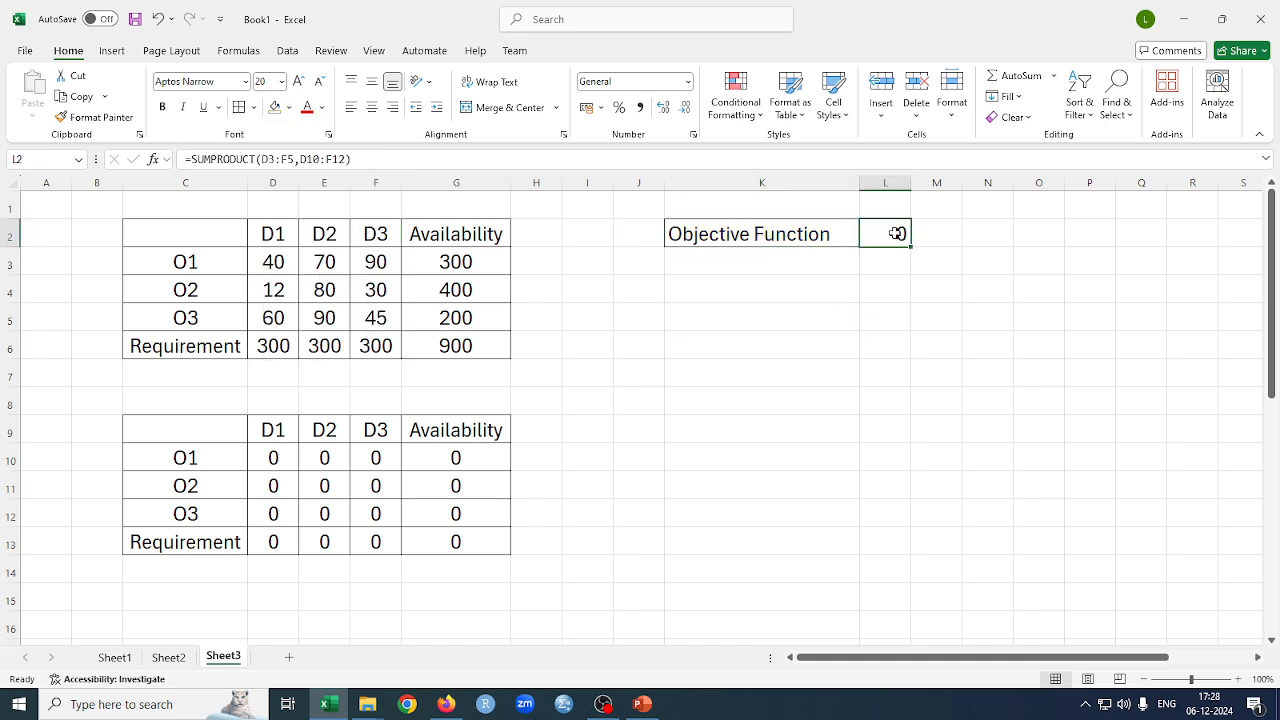
{"action": "left_click", "coordinate": [373, 108]}
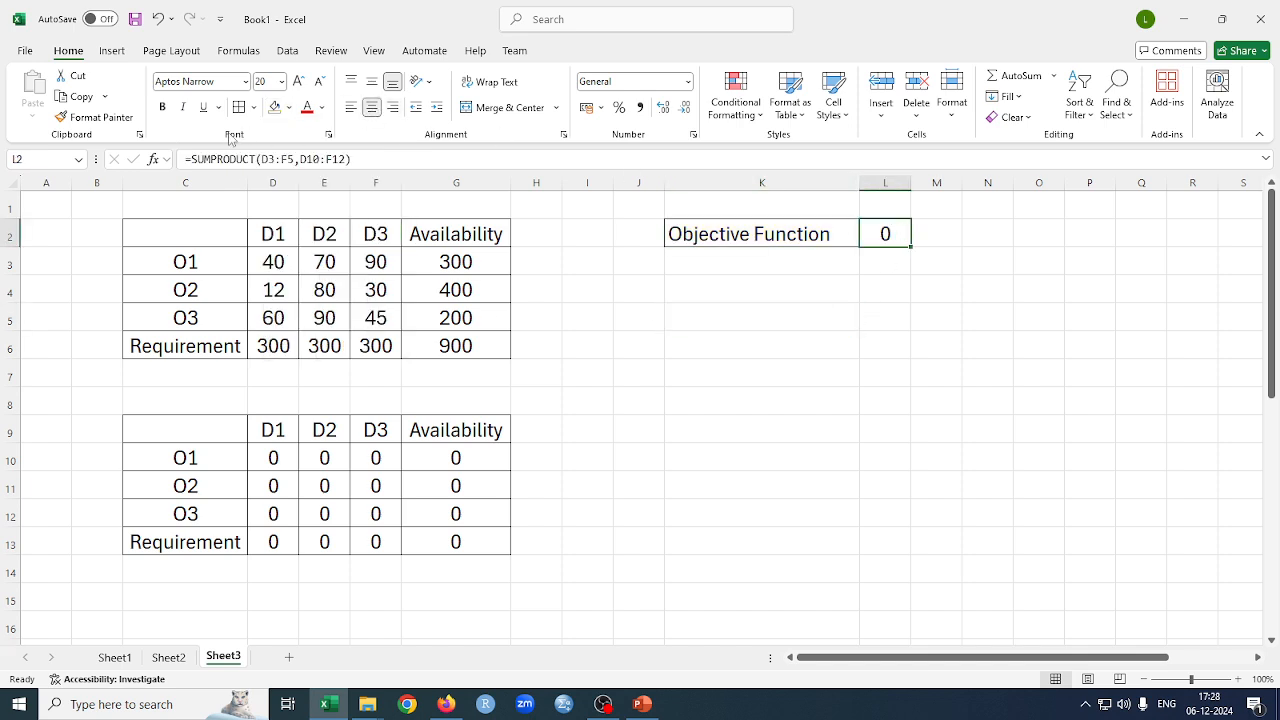
{"action": "left_click", "coordinate": [289, 108]}
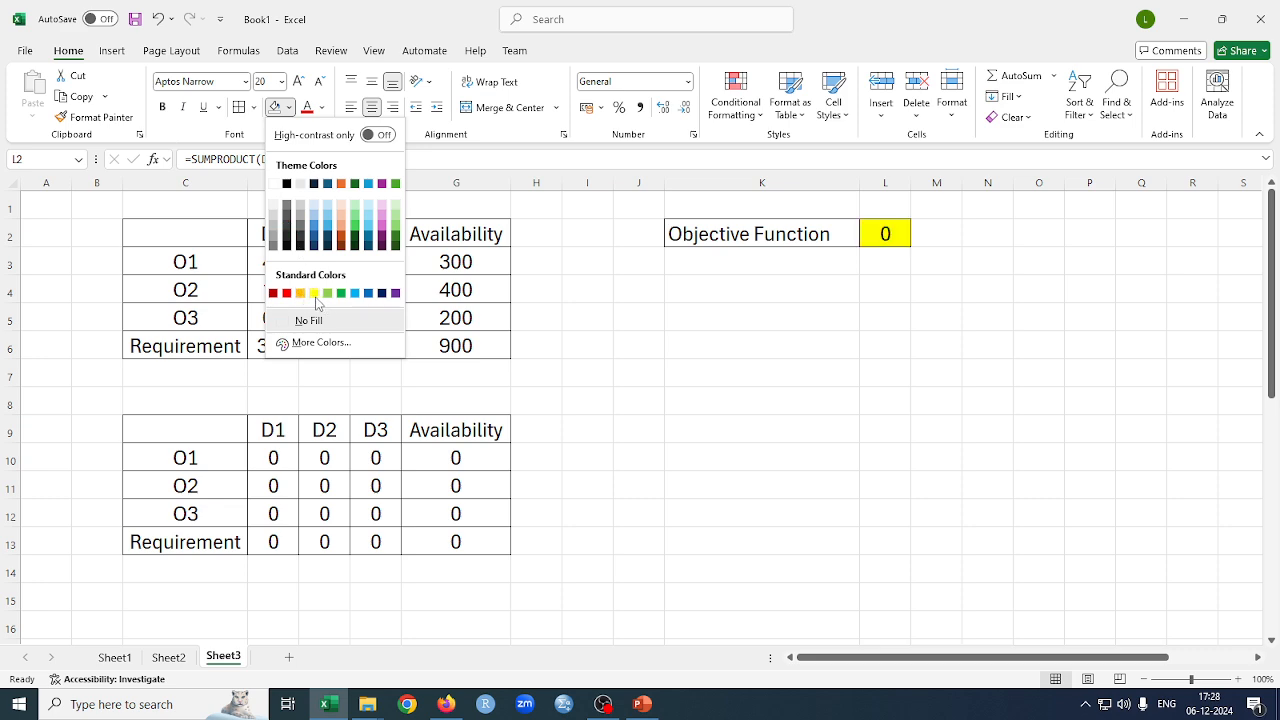
{"action": "left_click", "coordinate": [314, 294]}
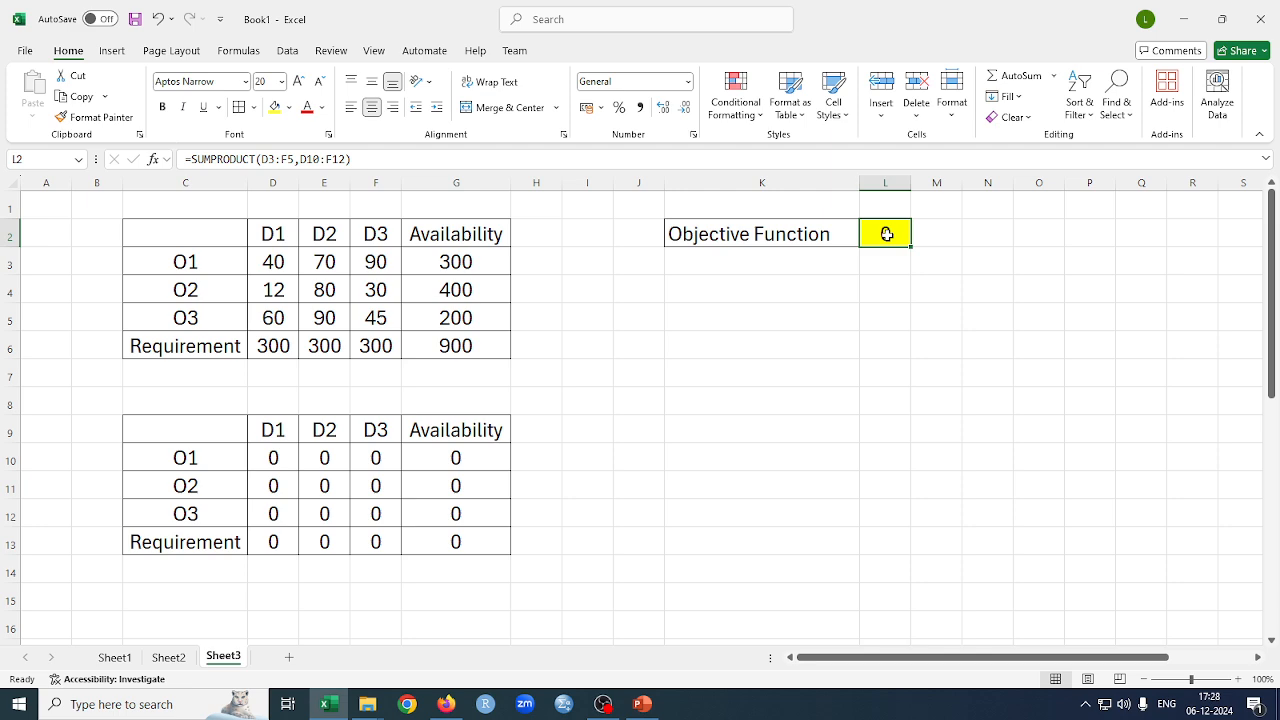
Open Solver and set it to minimize objective cell L2 by changing variable cells D10:F12.
{"action": "left_click", "coordinate": [288, 51]}
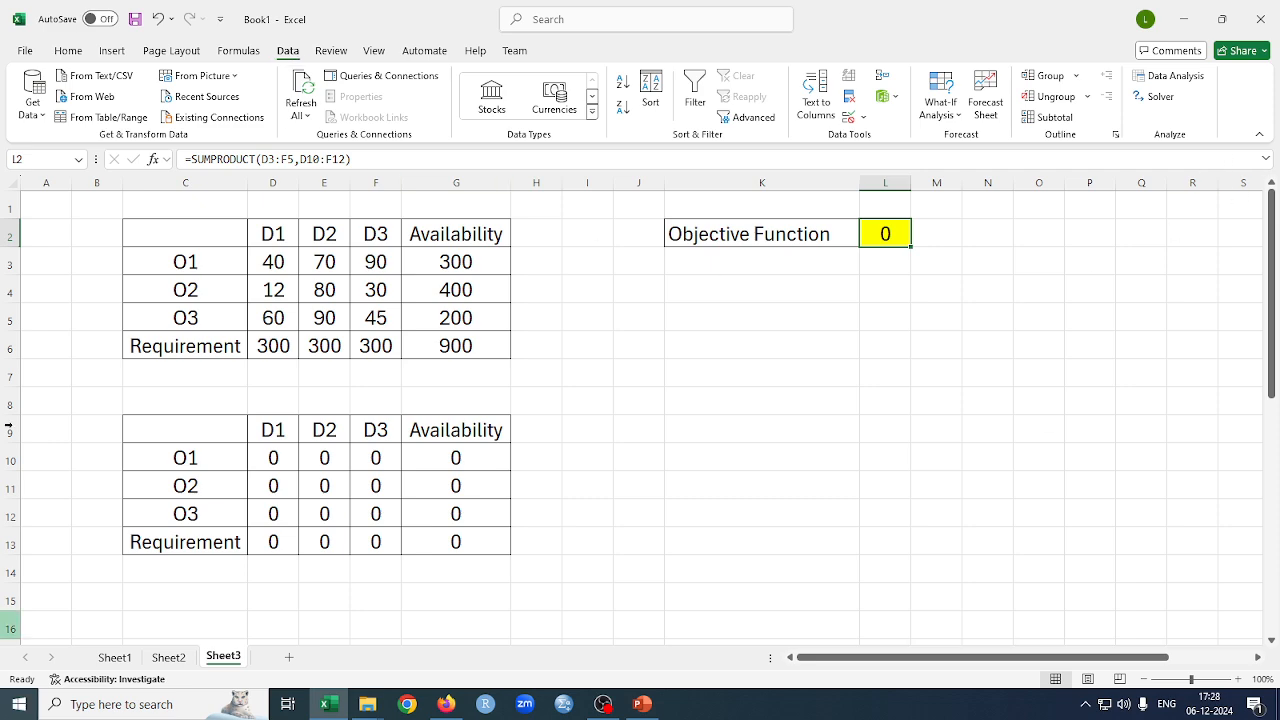
{"action": "left_click", "coordinate": [1166, 102]}
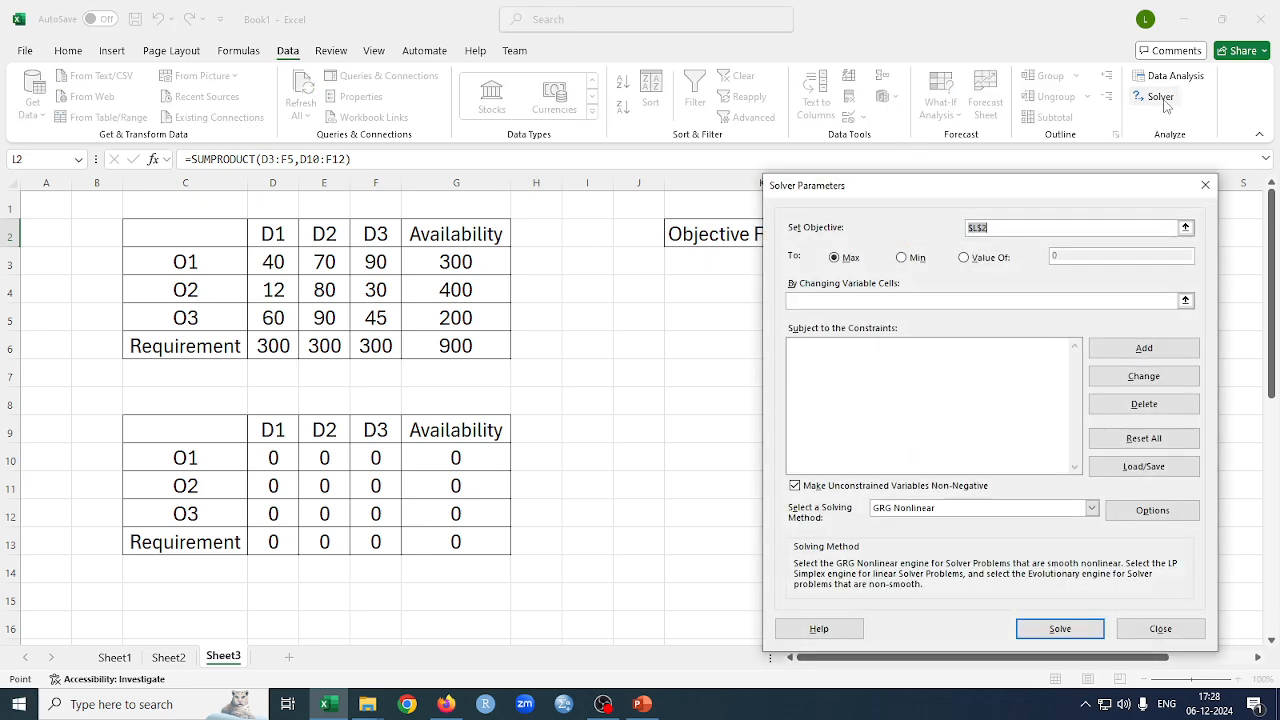
{"action": "left_click_drag", "start_coordinate": [1013, 192], "coordinate": [881, 331]}
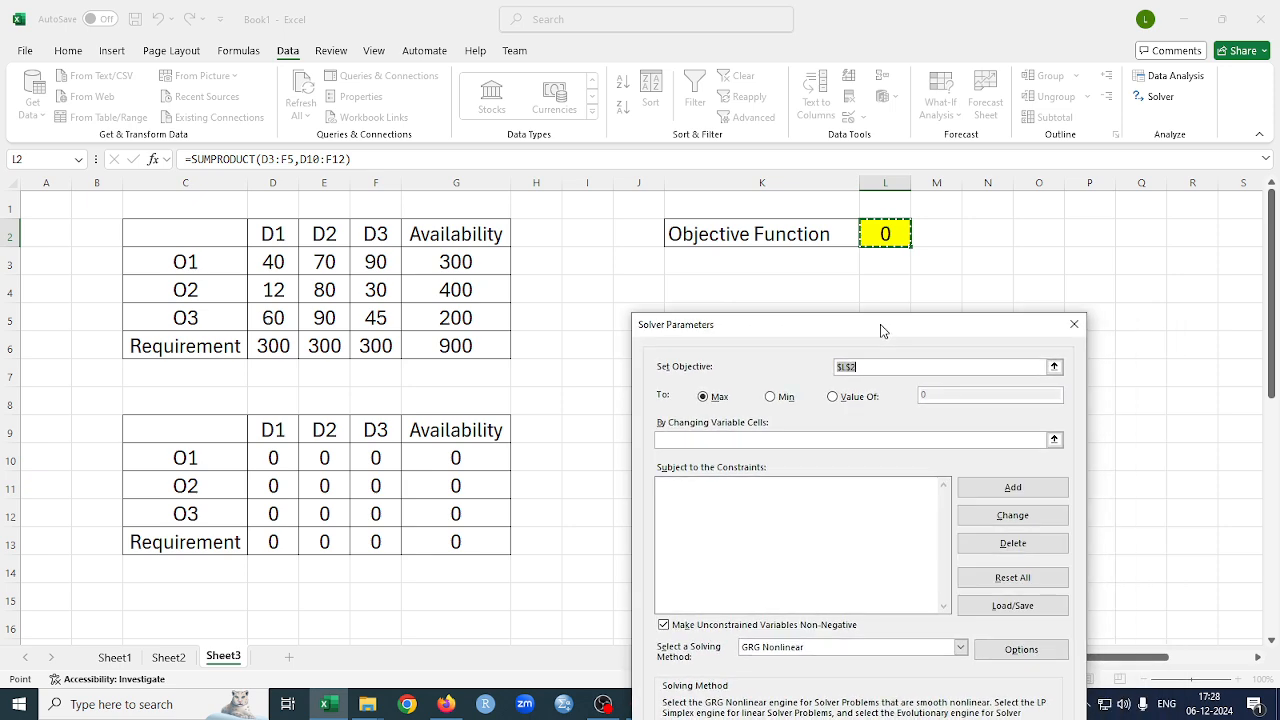
{"action": "left_click", "coordinate": [869, 366]}
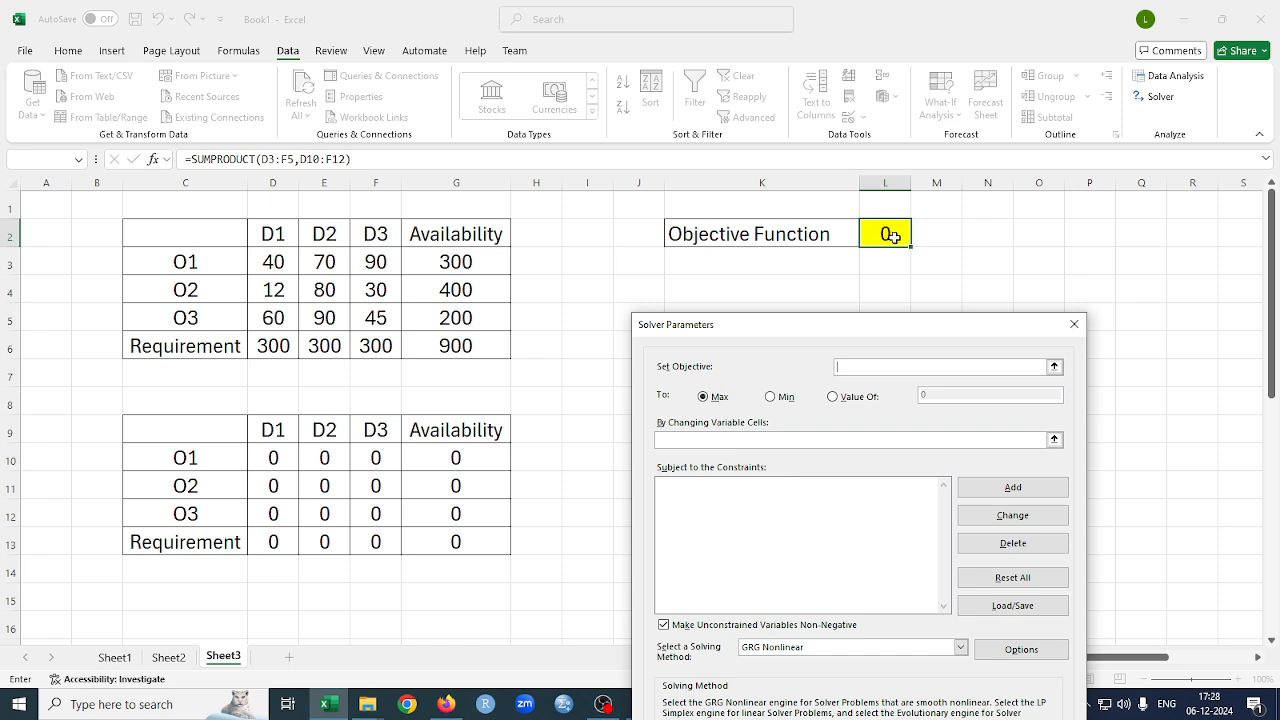
{"action": "left_click", "coordinate": [887, 234]}
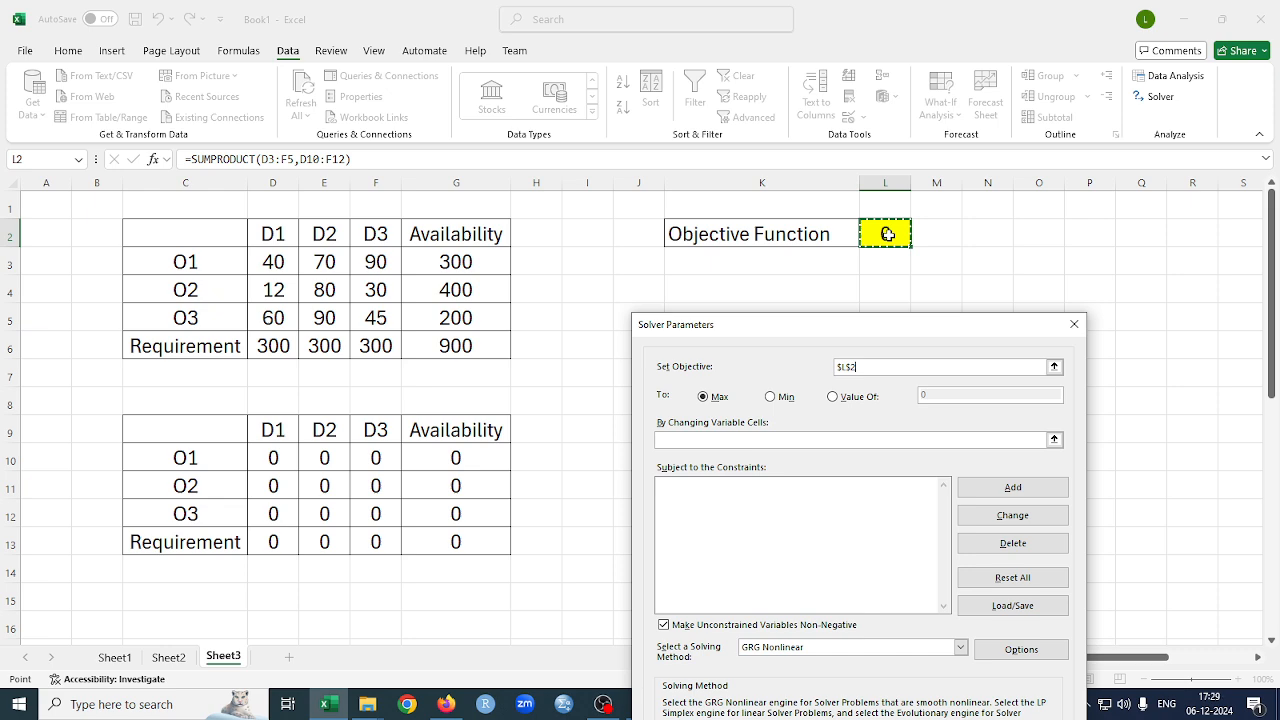
{"action": "left_click", "coordinate": [770, 398]}
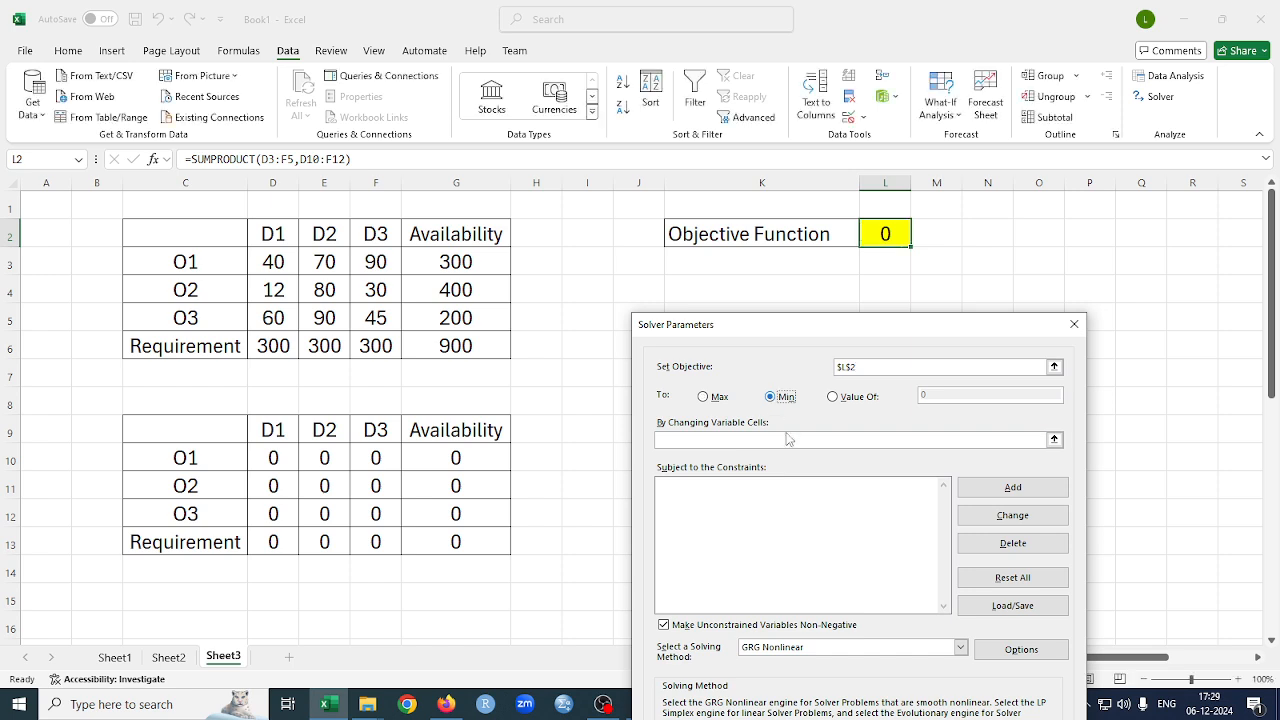
{"action": "left_click", "coordinate": [678, 440]}
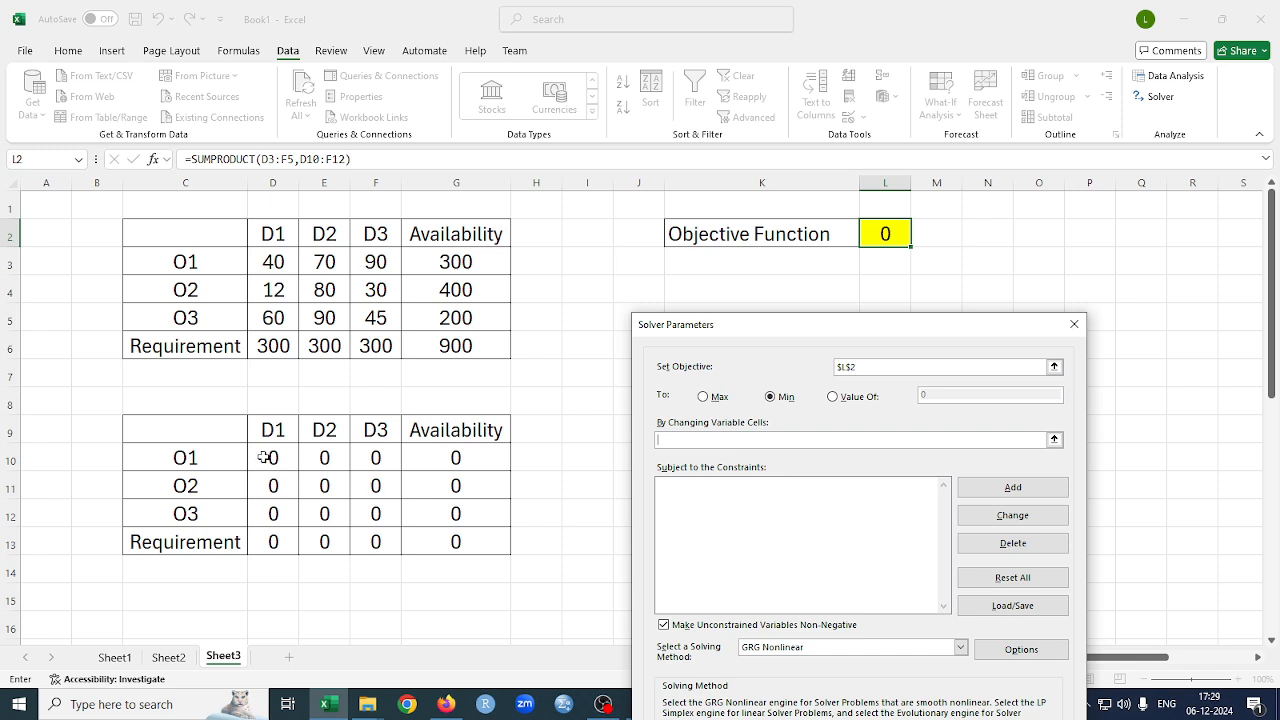
{"action": "left_click_drag", "start_coordinate": [265, 457], "coordinate": [377, 514]}
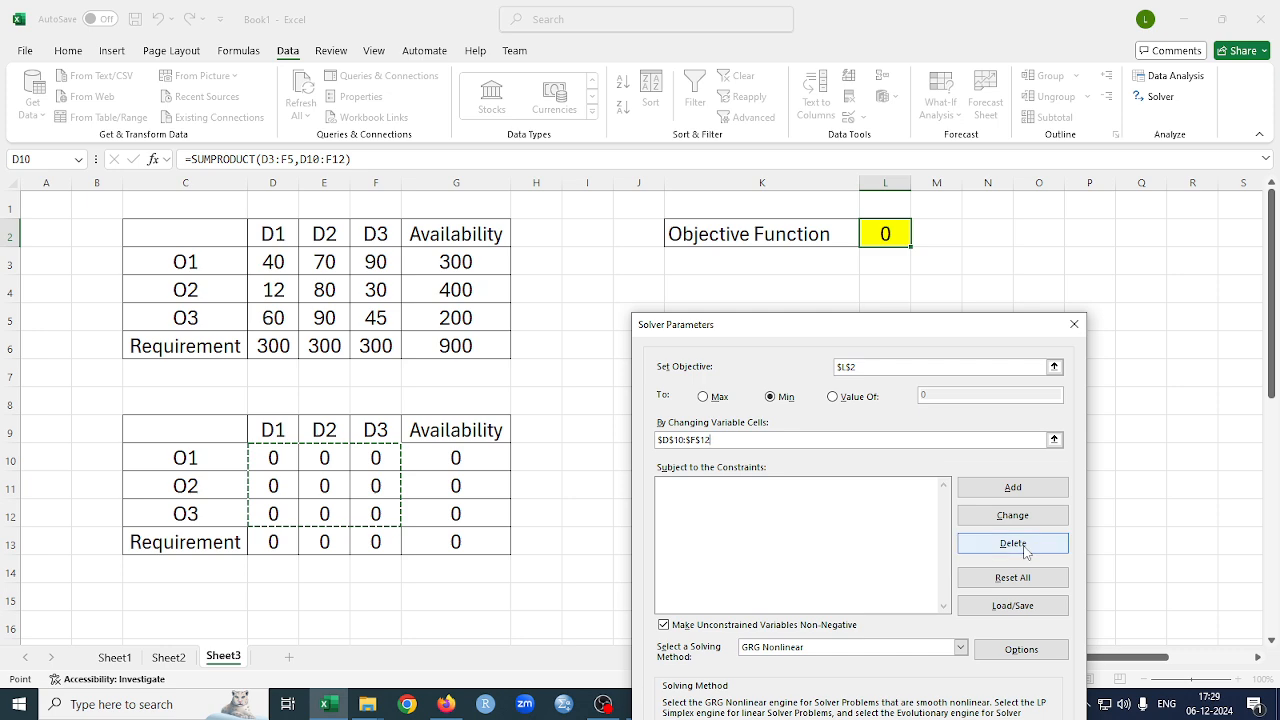
Add a Solver constraint requiring O1 availability G3 to equal the allocation total in G10.
{"action": "left_click", "coordinate": [1013, 488]}
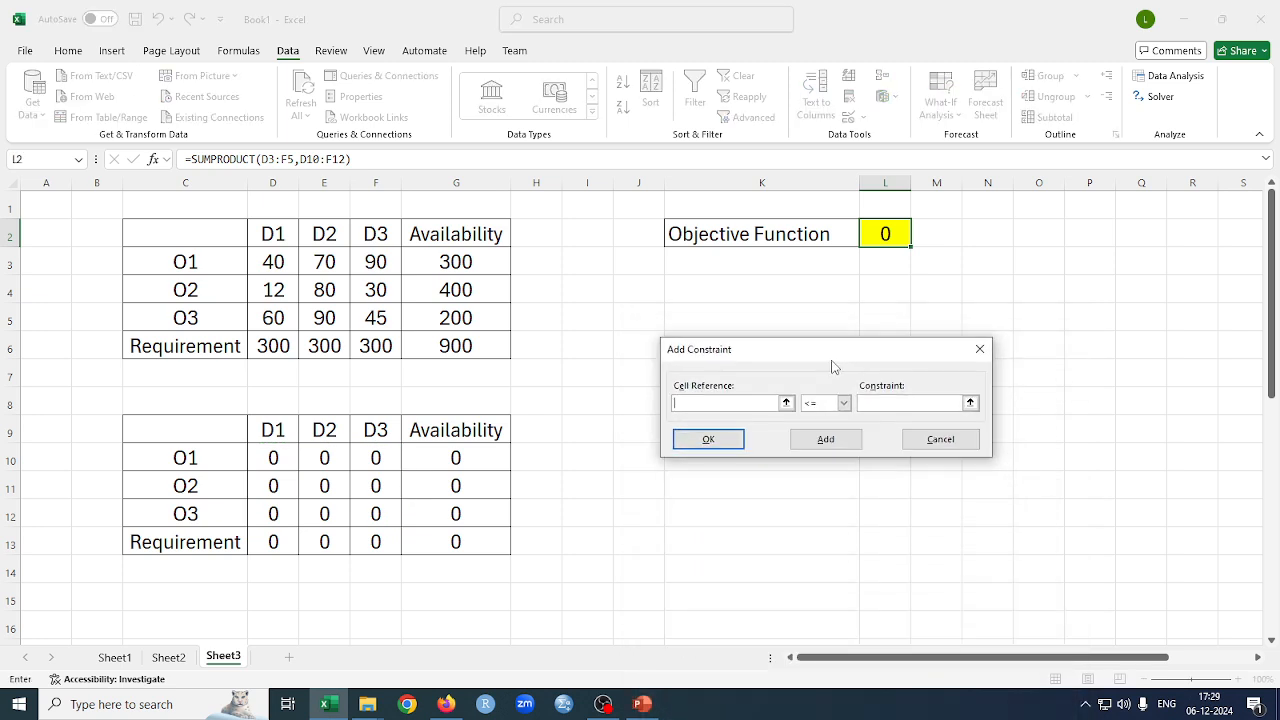
{"action": "left_click", "coordinate": [469, 264]}
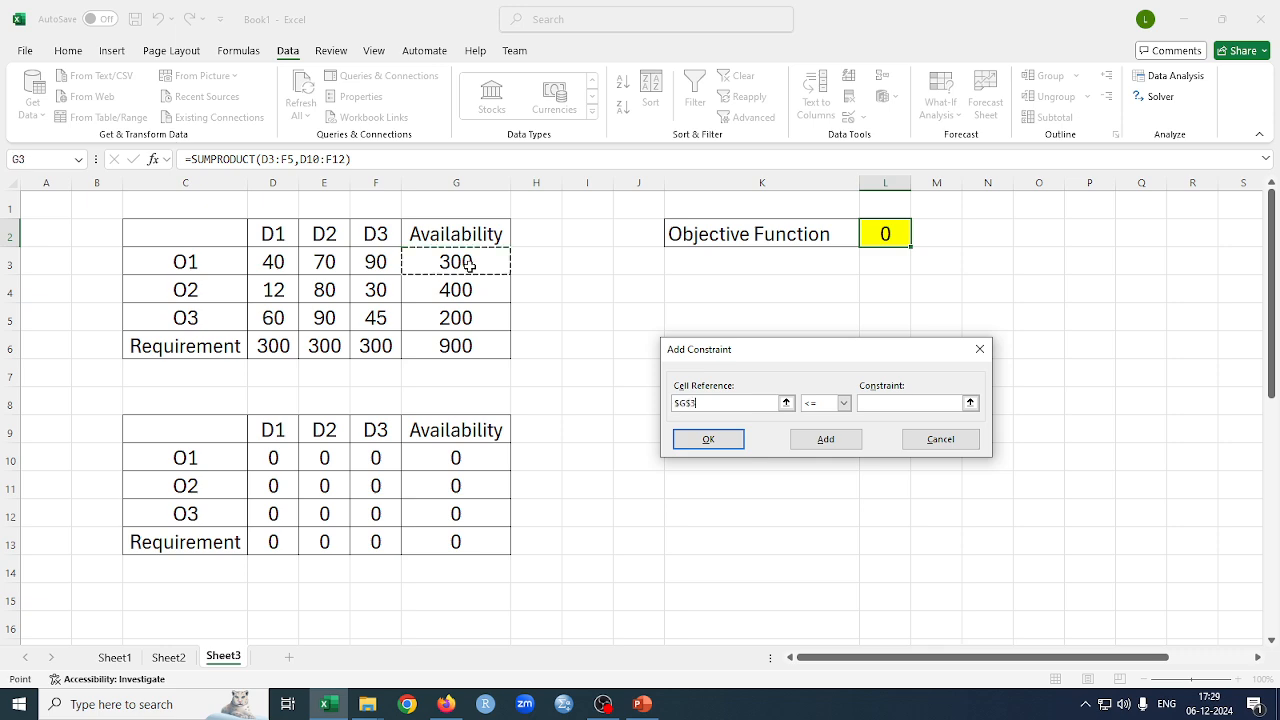
{"action": "left_click", "coordinate": [843, 403]}
{"action": "left_click", "coordinate": [830, 428]}
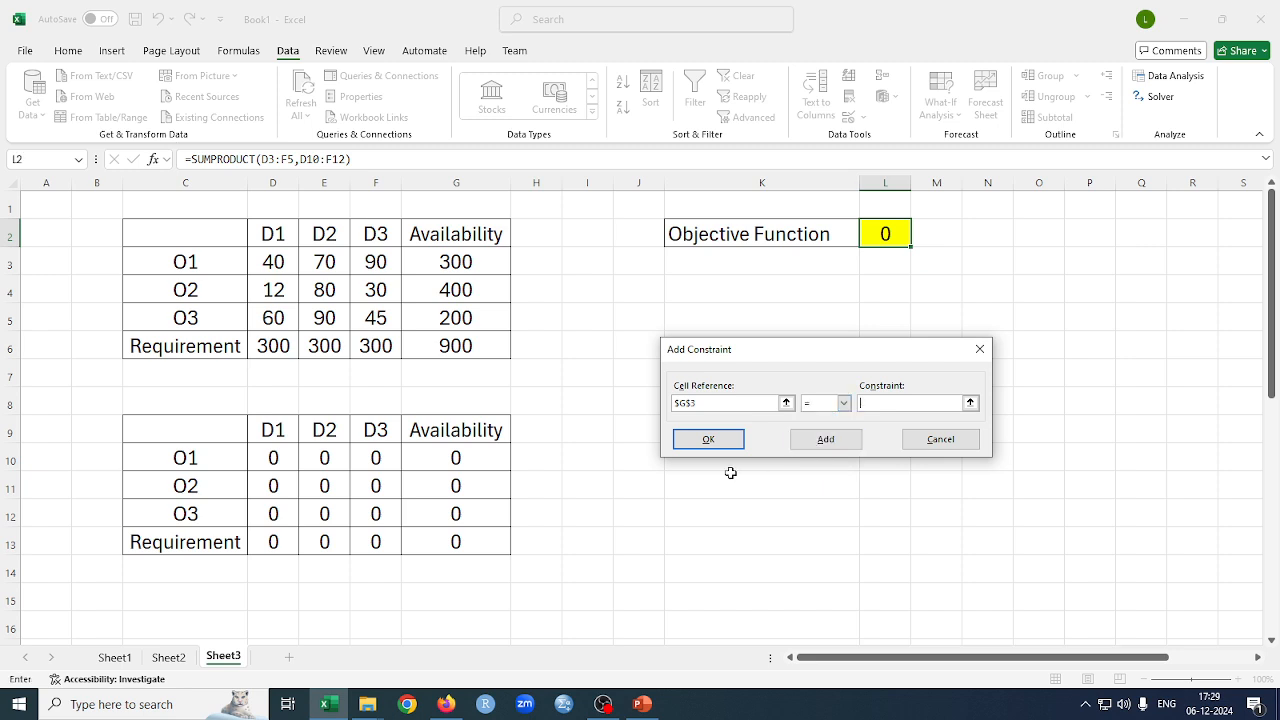
{"action": "left_click", "coordinate": [459, 457]}
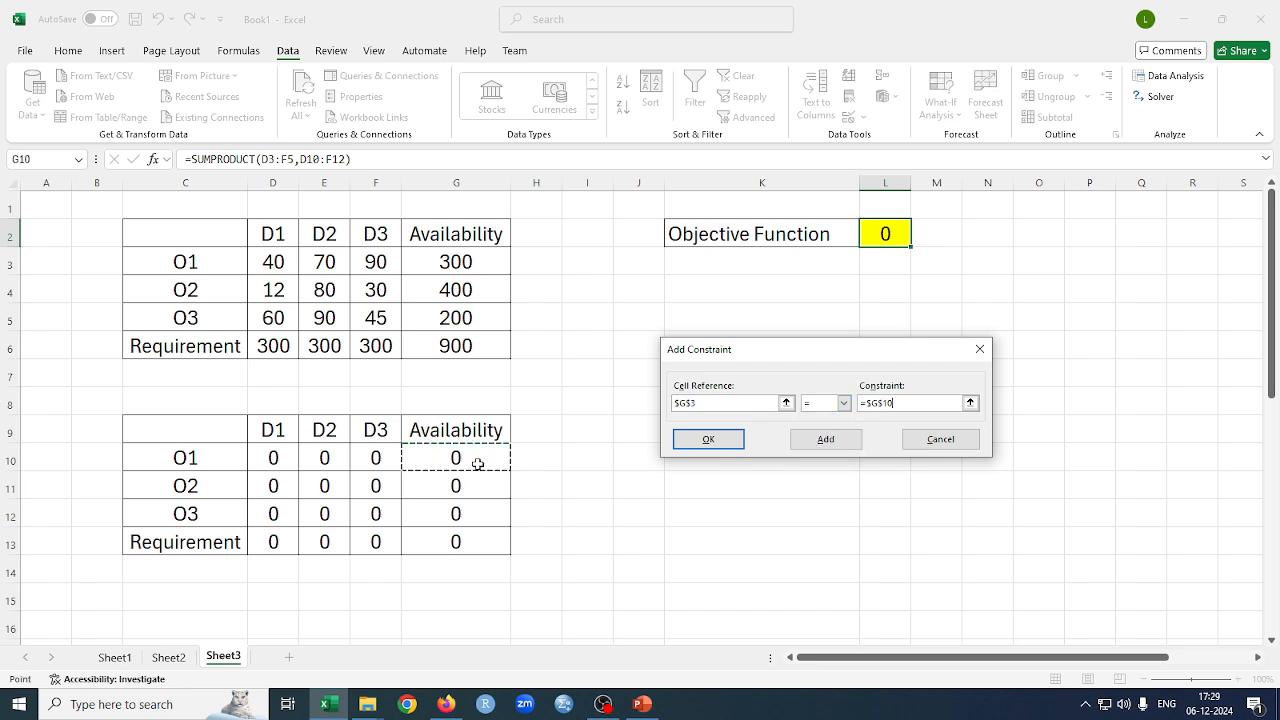
{"action": "left_click", "coordinate": [826, 440]}
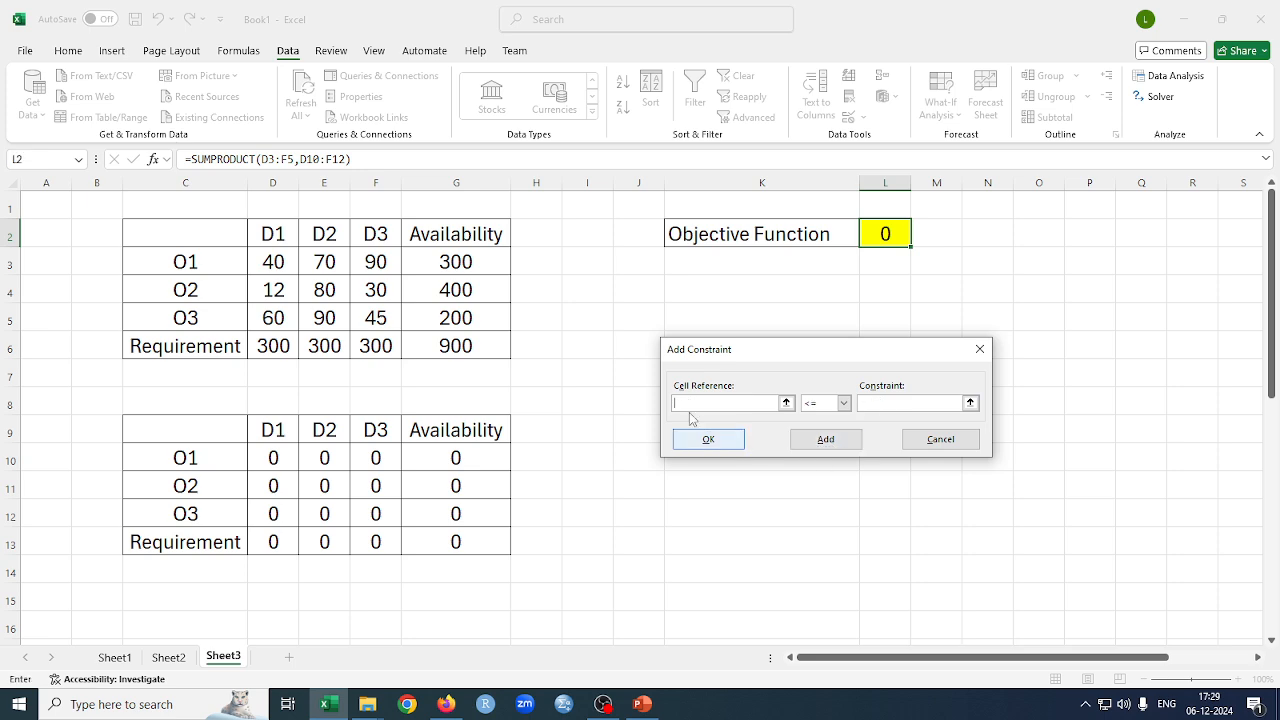
Add a Solver constraint requiring O2 availability G4 to equal the allocation total in G11.
{"action": "left_click", "coordinate": [469, 289]}
{"action": "left_click", "coordinate": [848, 406]}
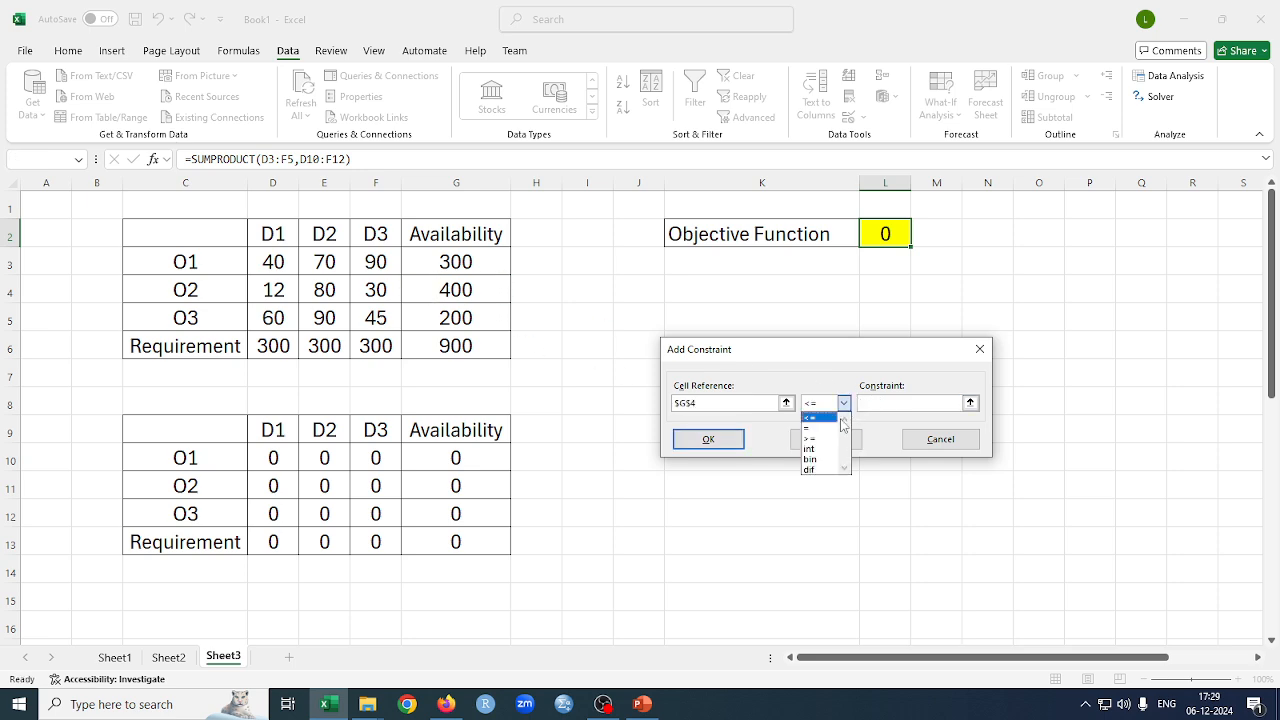
{"action": "left_click", "coordinate": [820, 432]}
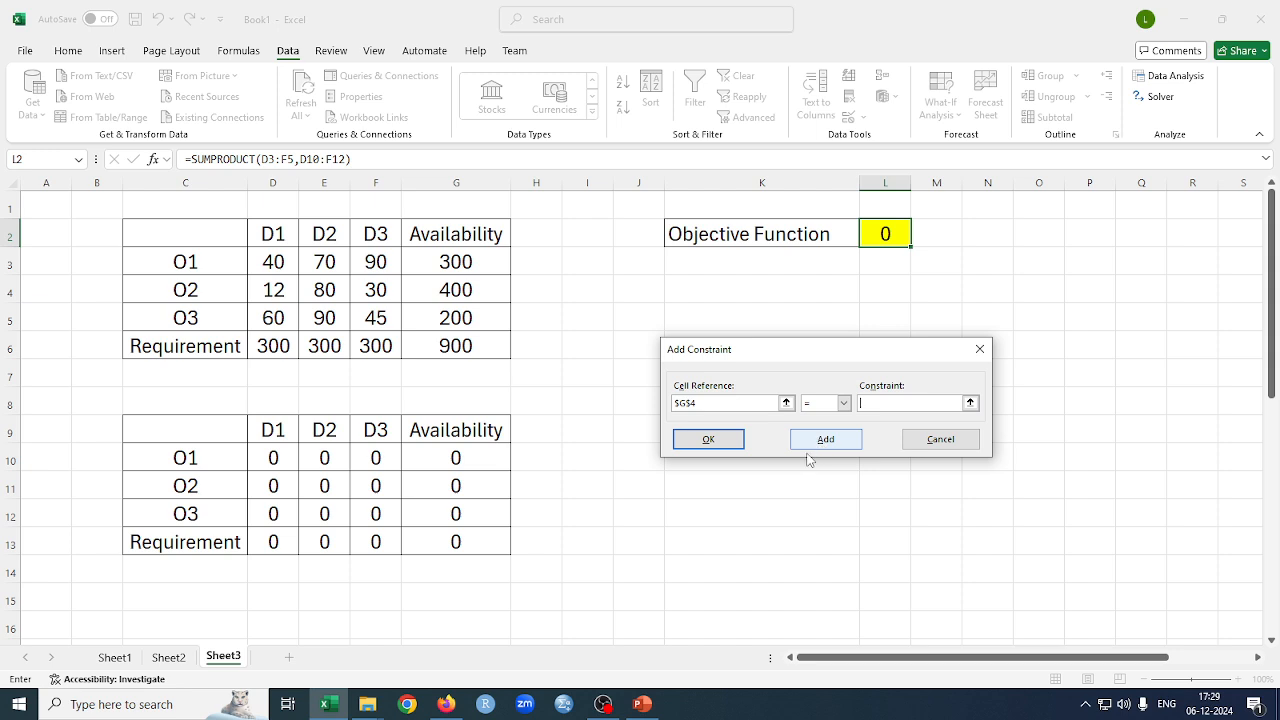
{"action": "left_click", "coordinate": [469, 491]}
{"action": "left_click", "coordinate": [826, 440]}
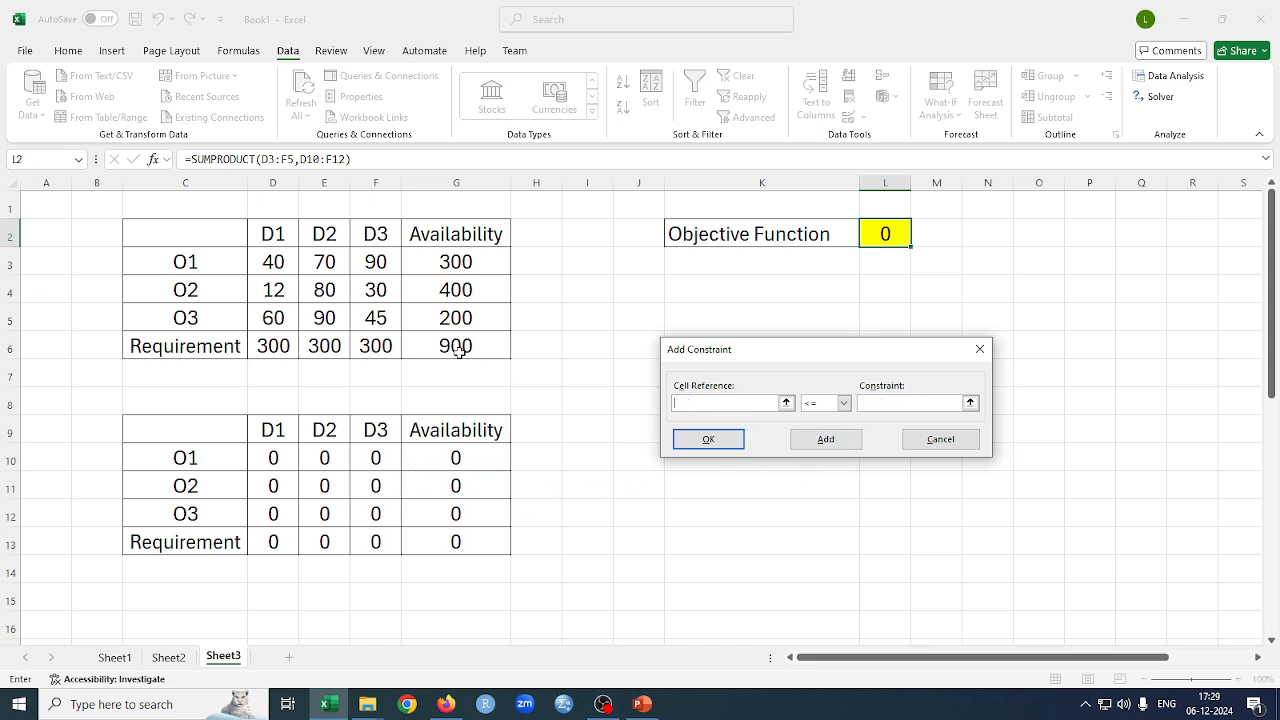
Add a Solver constraint requiring O3 availability G5 to equal the allocation total in G12.
{"action": "left_click", "coordinate": [466, 320]}
{"action": "left_click", "coordinate": [844, 403]}
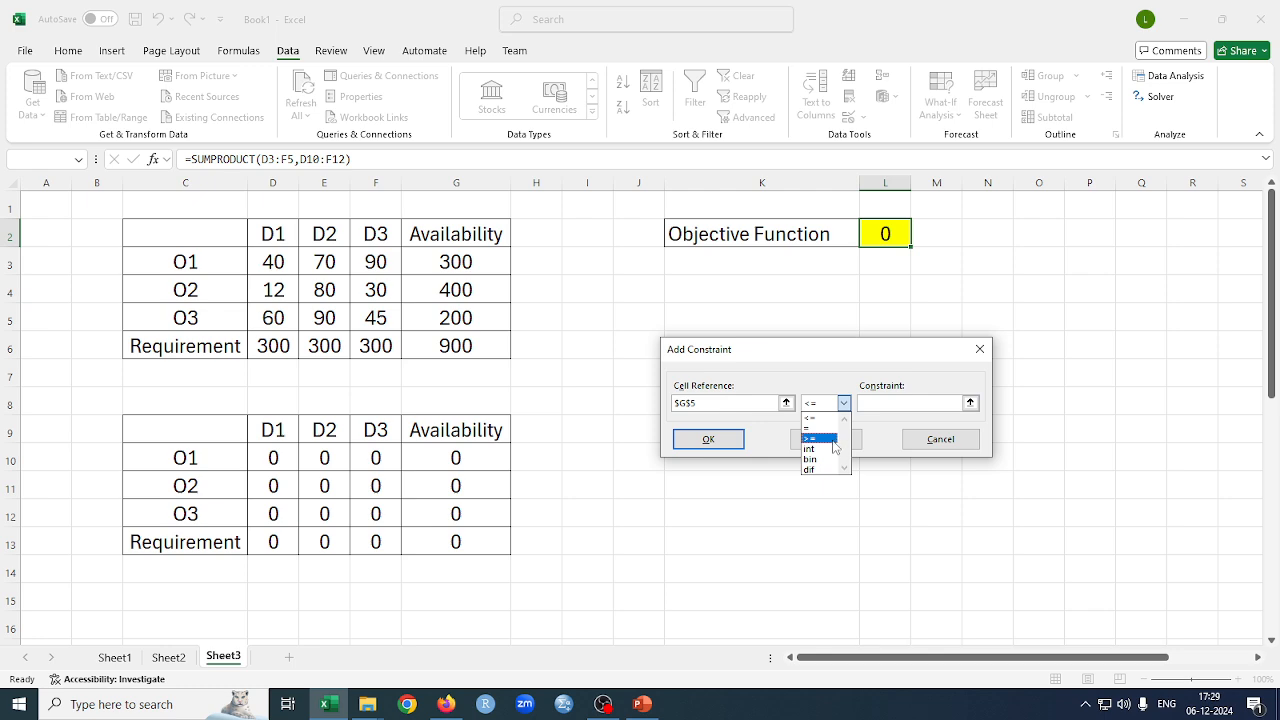
{"action": "left_click", "coordinate": [818, 427]}
{"action": "left_click", "coordinate": [508, 519]}
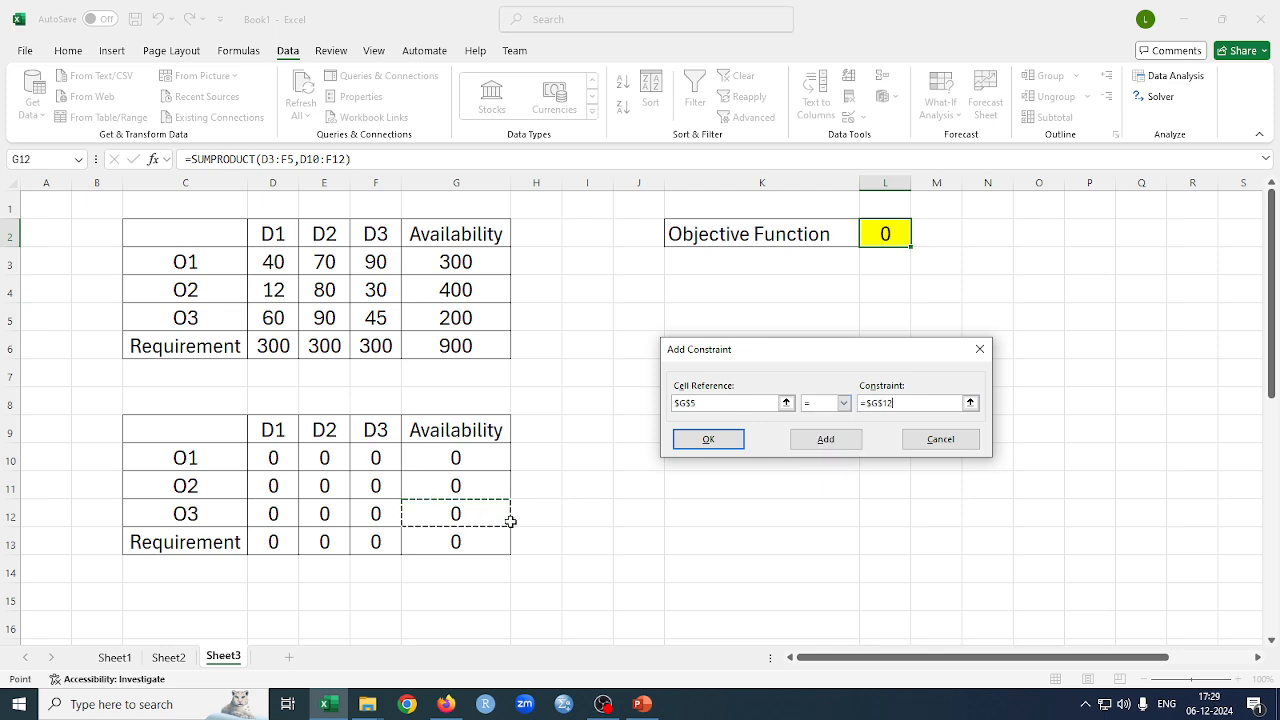
{"action": "left_click", "coordinate": [829, 441]}
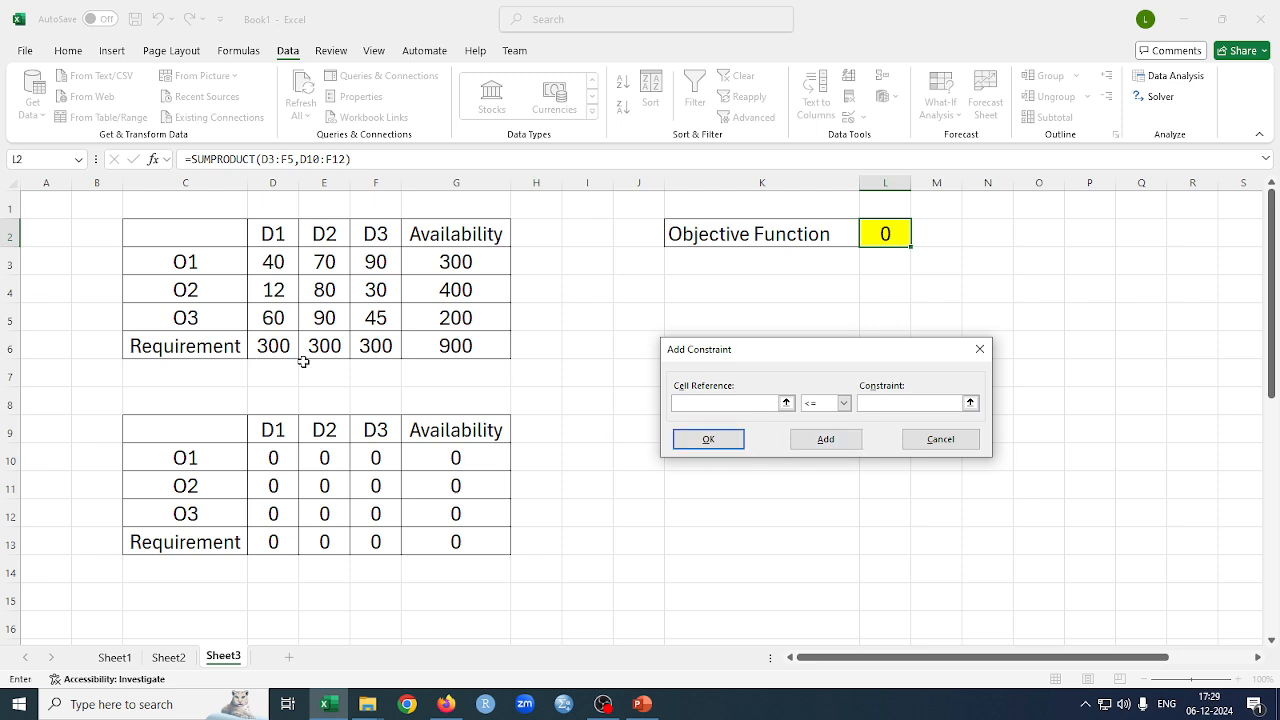
Add a Solver constraint requiring D1 requirement D6 to equal the allocation total in D13.
{"action": "left_click", "coordinate": [272, 347]}
{"action": "left_click", "coordinate": [844, 403]}
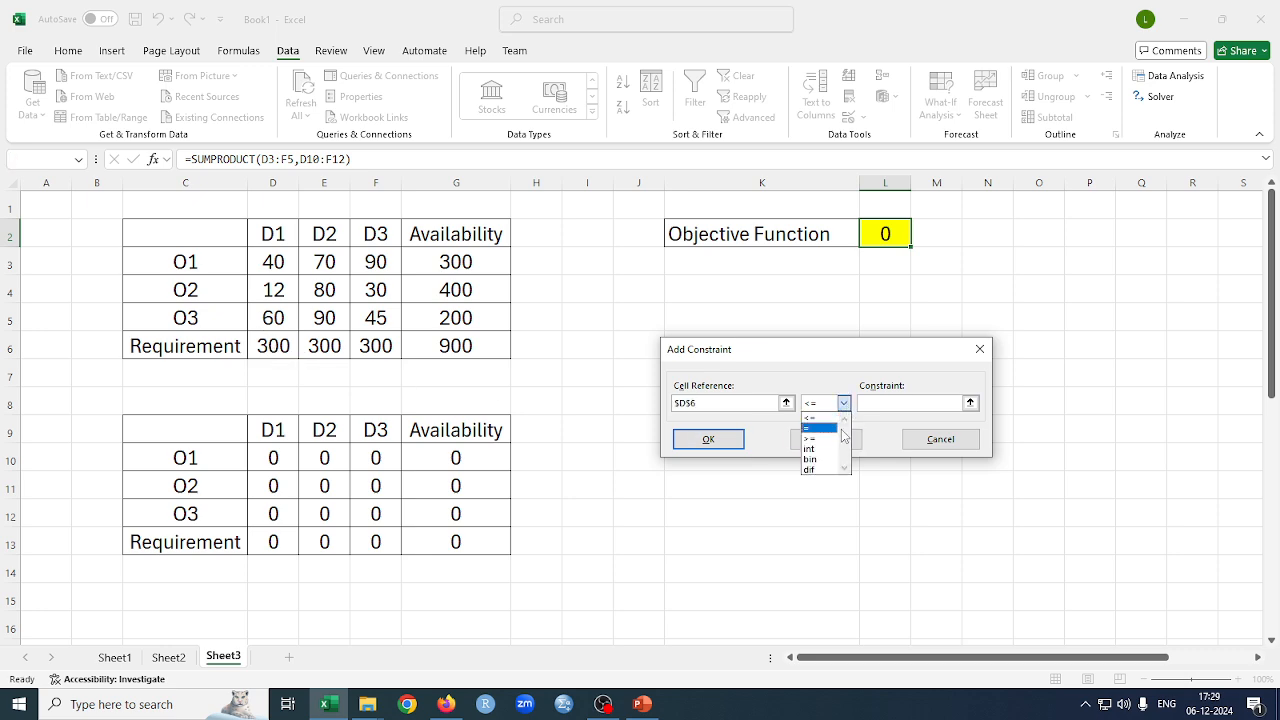
{"action": "left_click", "coordinate": [818, 430]}
{"action": "left_click", "coordinate": [273, 542]}
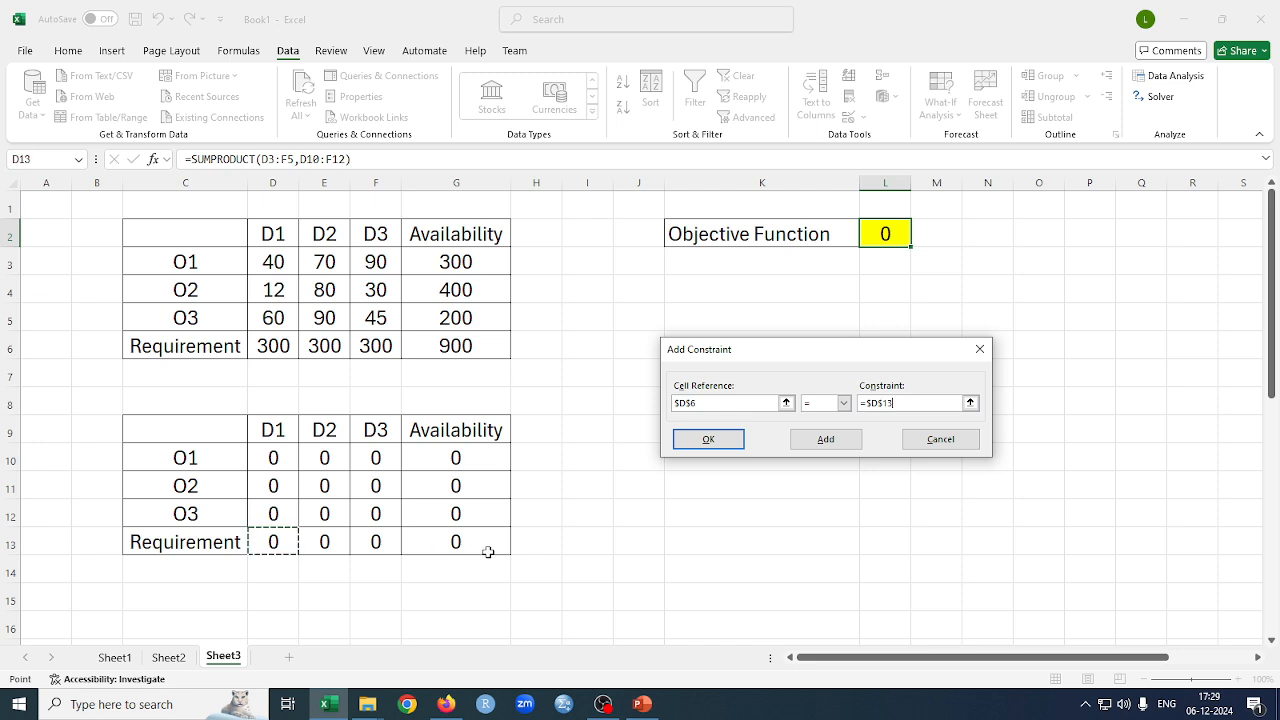
{"action": "left_click", "coordinate": [826, 441]}
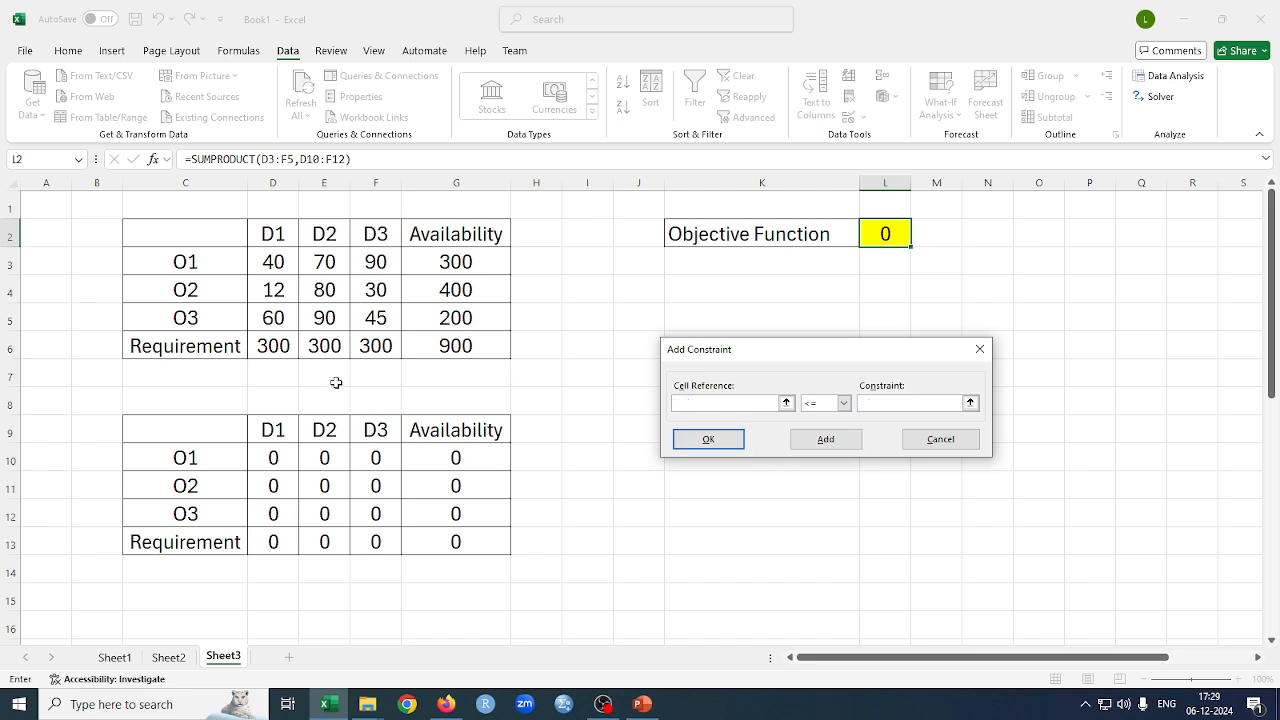
Add a Solver constraint requiring D2 requirement E6 to equal the allocation total in E13.
{"action": "left_click", "coordinate": [325, 347]}
{"action": "left_click", "coordinate": [844, 403]}
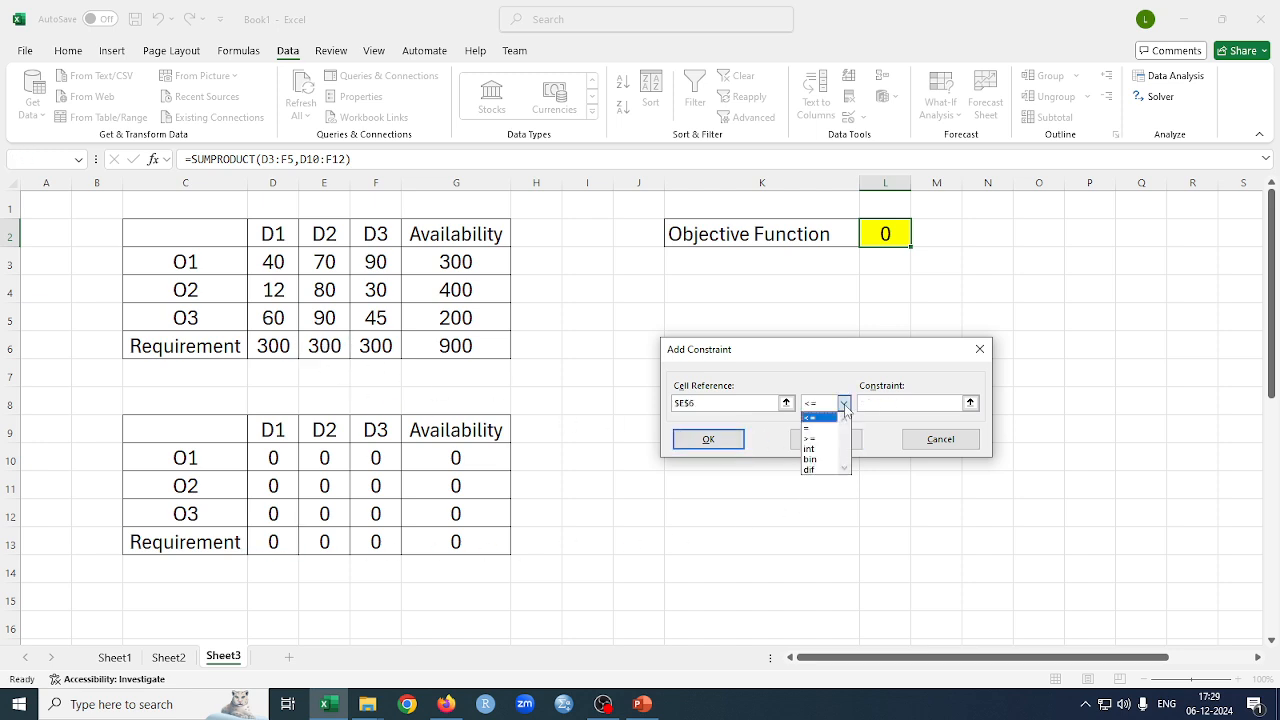
{"action": "left_click", "coordinate": [818, 430]}
{"action": "left_click", "coordinate": [330, 540]}
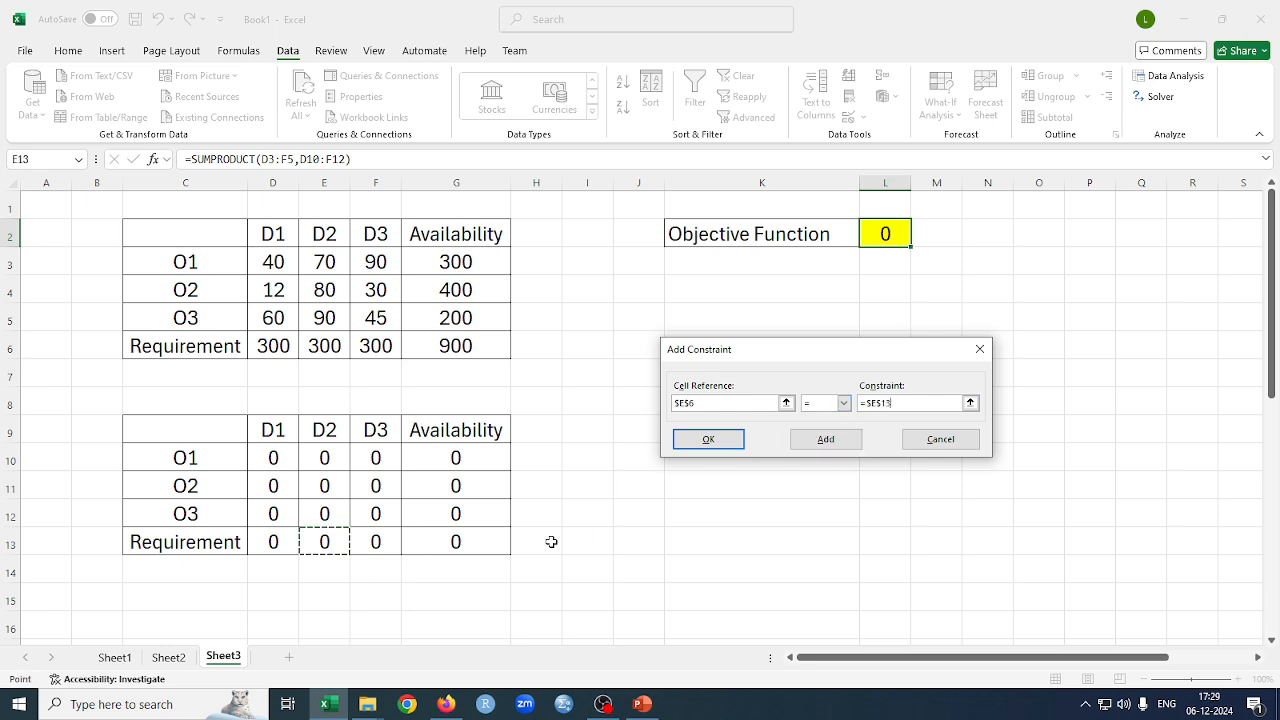
{"action": "left_click", "coordinate": [828, 445]}
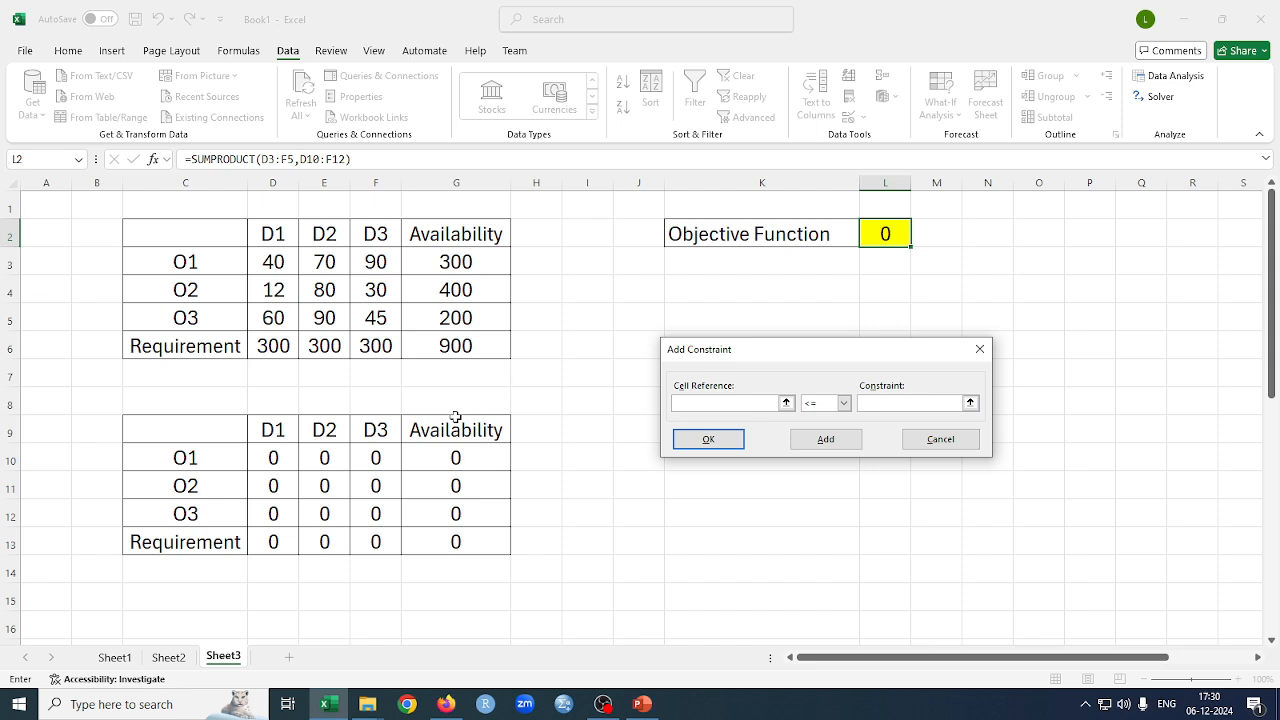
Add a Solver constraint requiring D3 requirement F6 to equal the allocation total in F13.
{"action": "left_click", "coordinate": [378, 347]}
{"action": "left_click", "coordinate": [844, 403]}
{"action": "left_click", "coordinate": [812, 428]}
{"action": "left_click", "coordinate": [377, 542]}
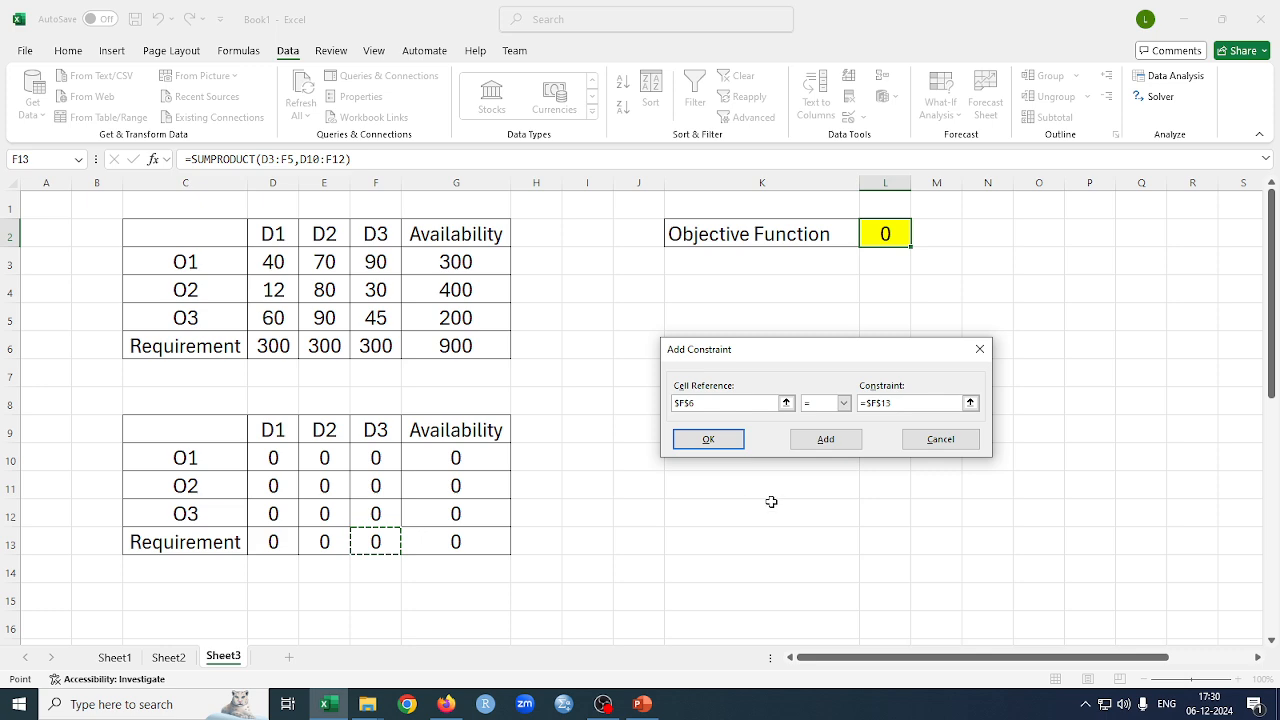
{"action": "left_click", "coordinate": [836, 446]}
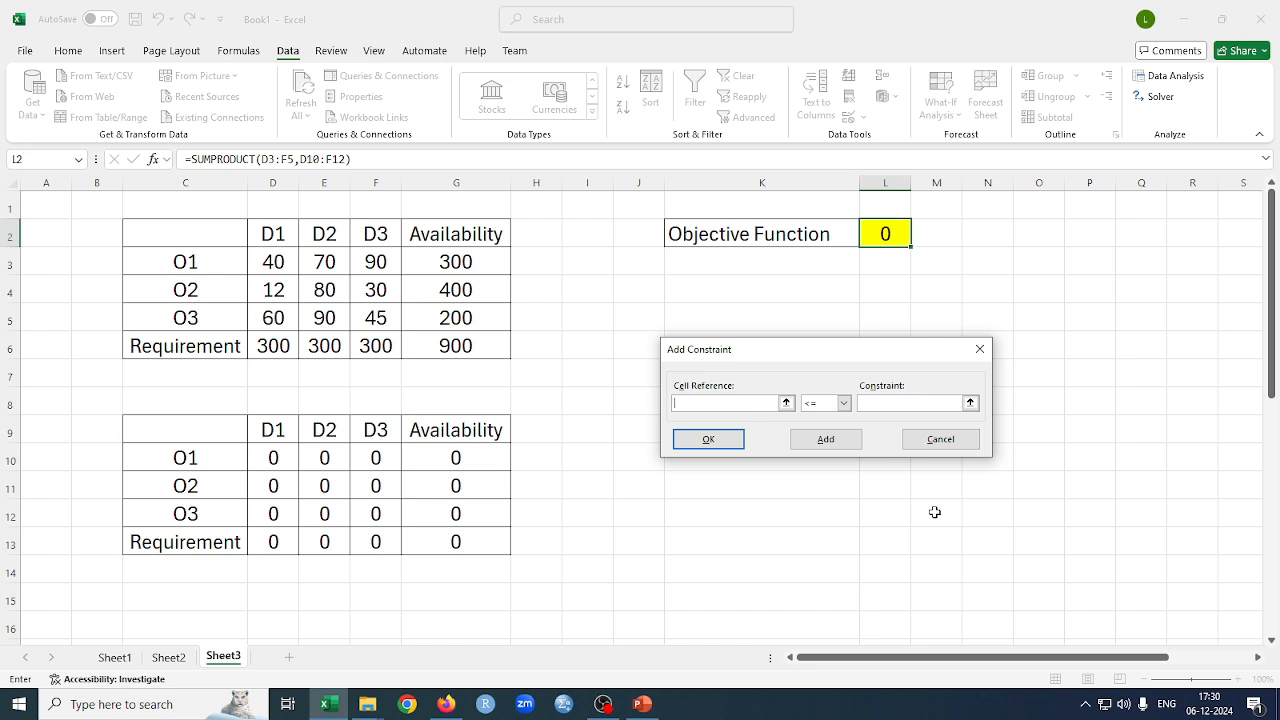
Add an integer (int) constraint on allocation cells D10:F12 and return to the Solver parameters.
{"action": "left_click", "coordinate": [289, 463]}
{"action": "left_click_drag", "start_coordinate": [289, 463], "coordinate": [372, 514]}
{"action": "left_click", "coordinate": [844, 403]}
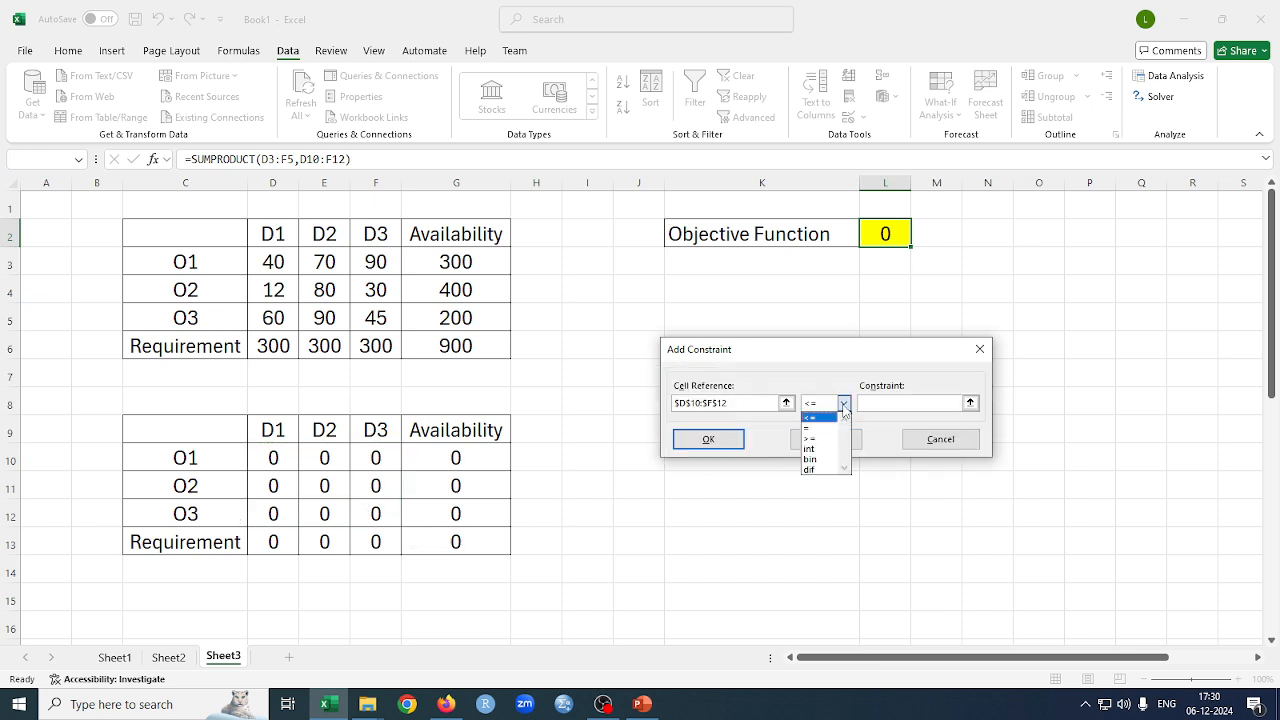
{"action": "left_click", "coordinate": [811, 450]}
{"action": "left_click", "coordinate": [829, 443]}
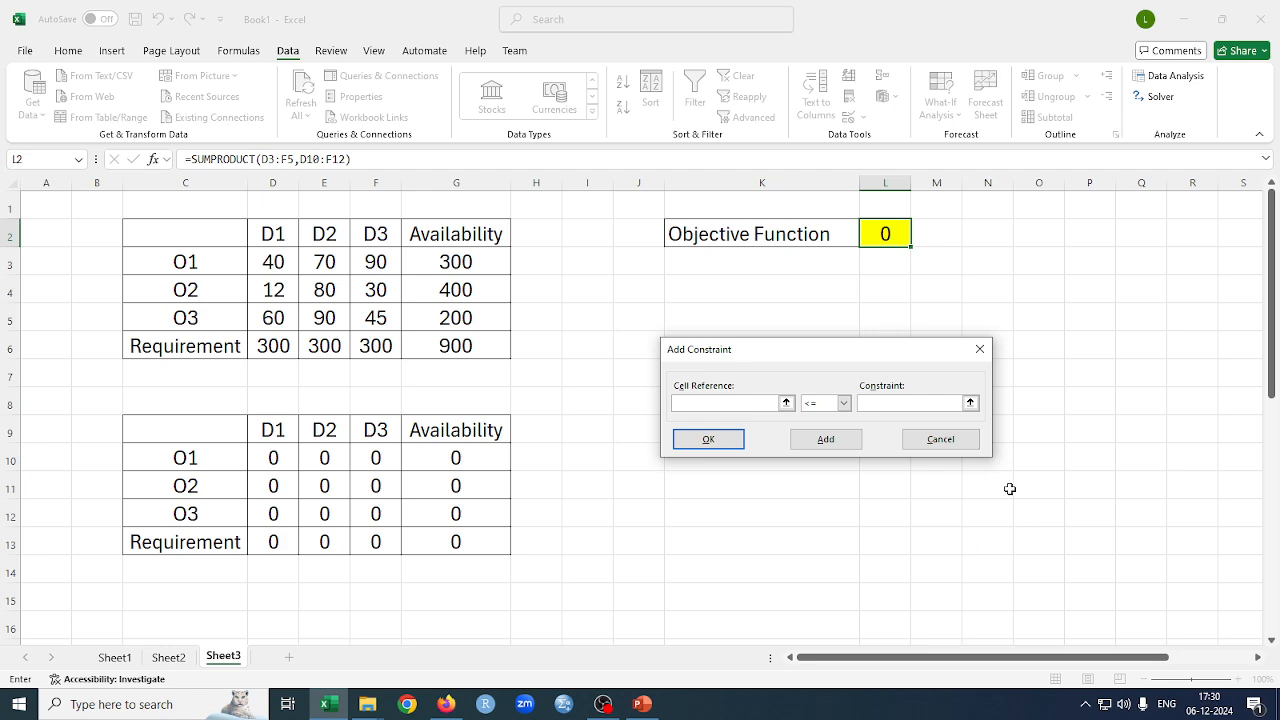
{"action": "left_click", "coordinate": [941, 442]}
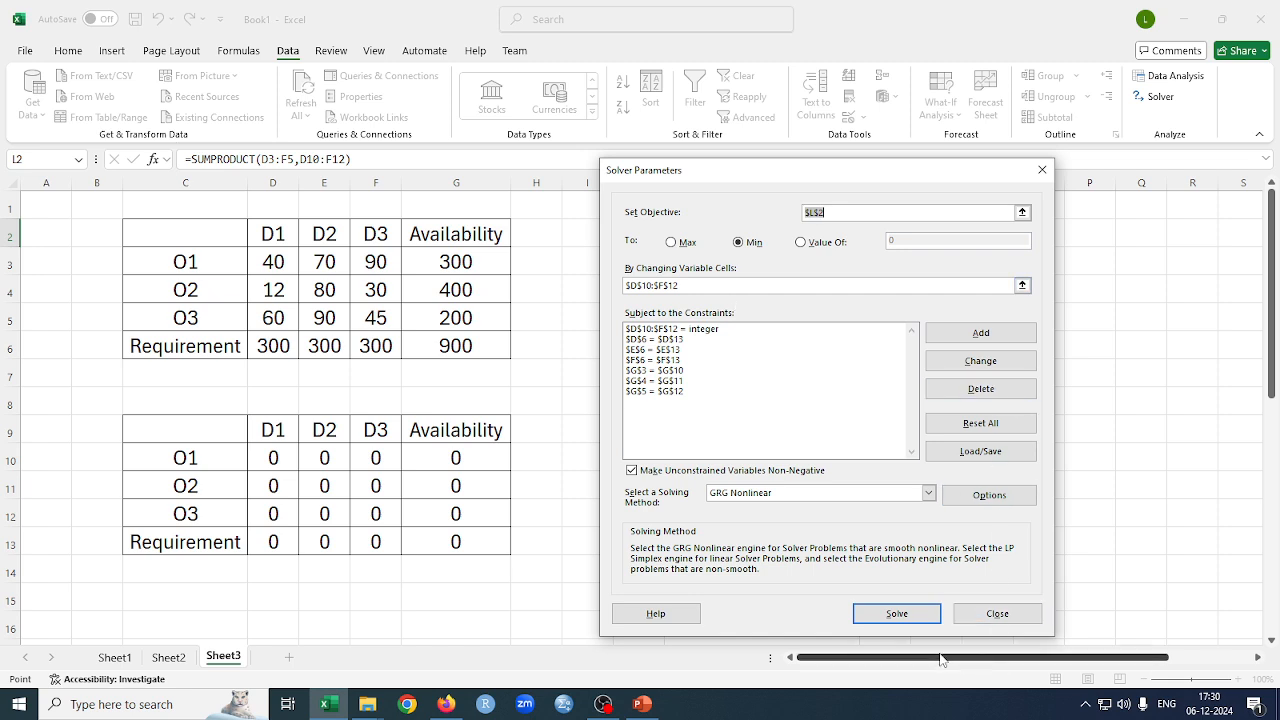
Solve the model with GRG Nonlinear, keep the Solver solution, and widen column L to fit the objective value.
{"action": "left_click", "coordinate": [896, 614]}
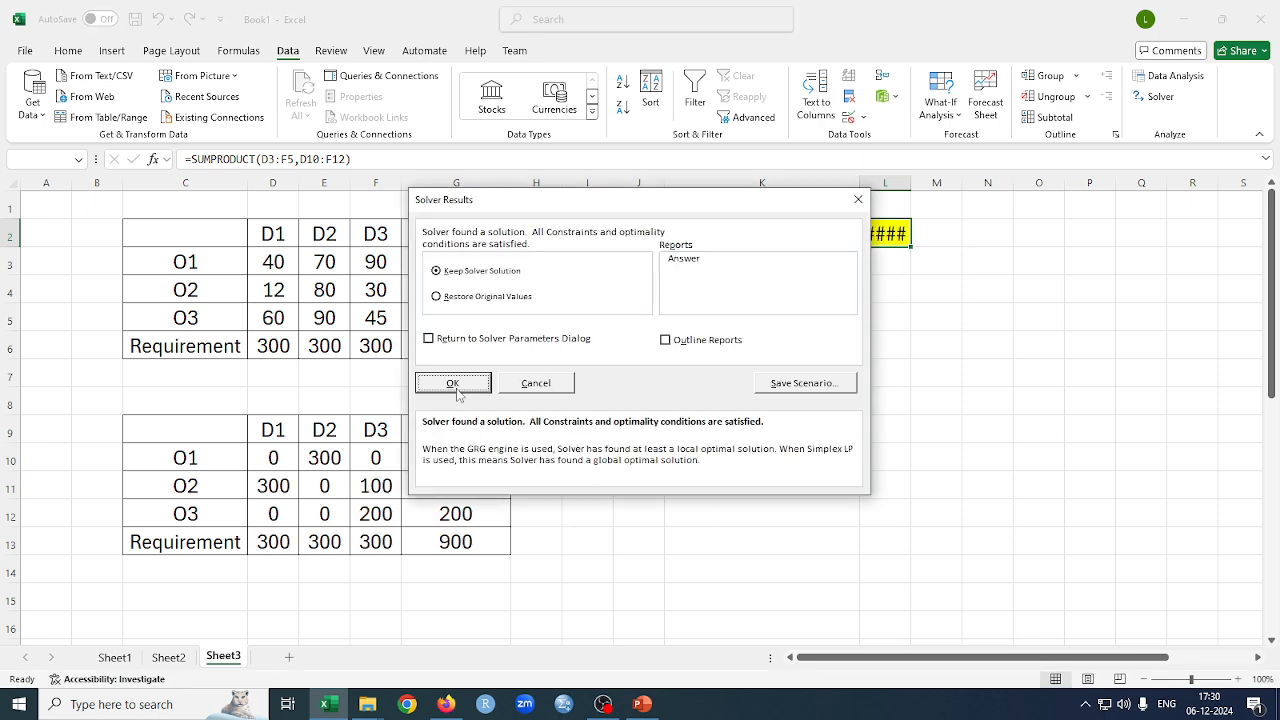
{"action": "left_click", "coordinate": [453, 385]}
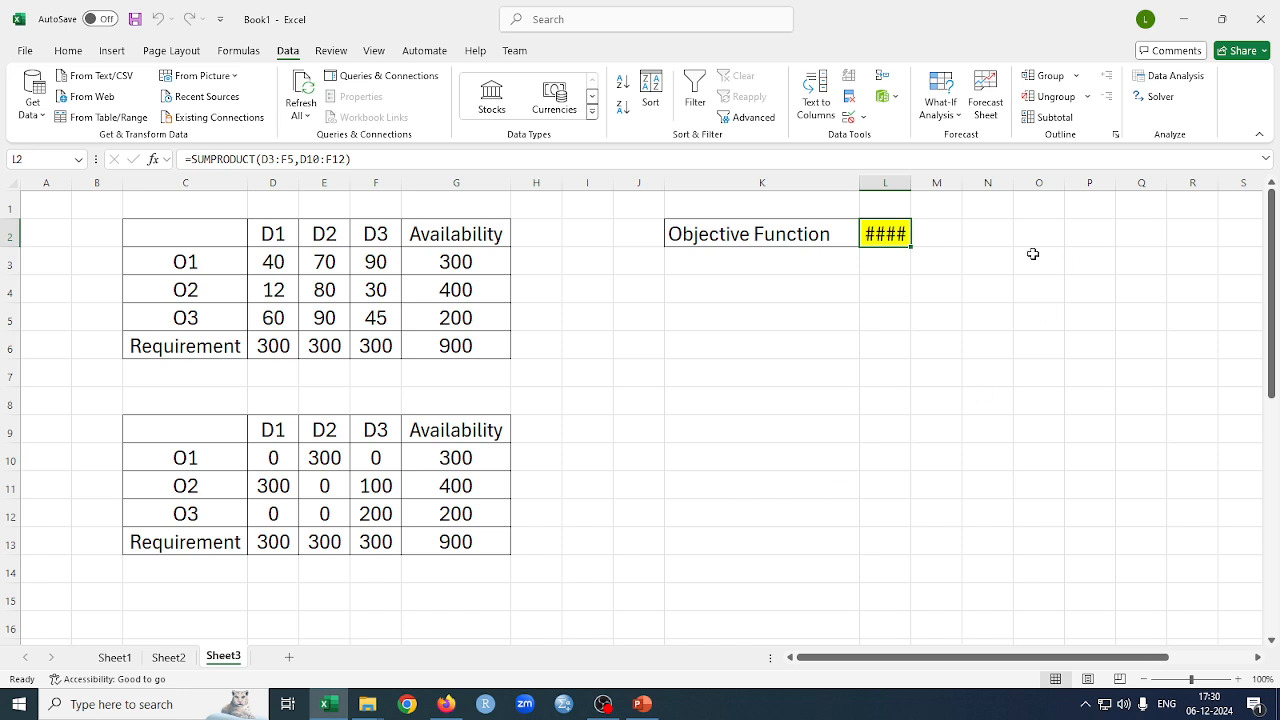
{"action": "left_click_drag", "start_coordinate": [911, 185], "coordinate": [951, 188]}
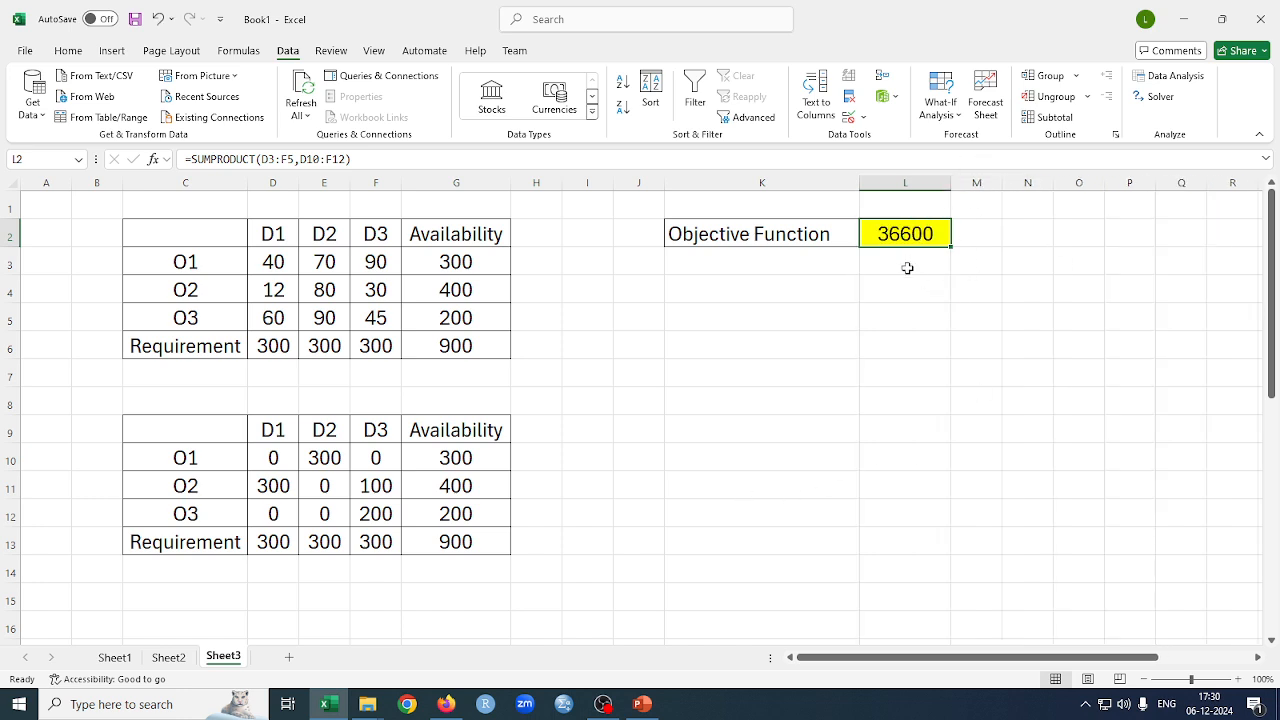